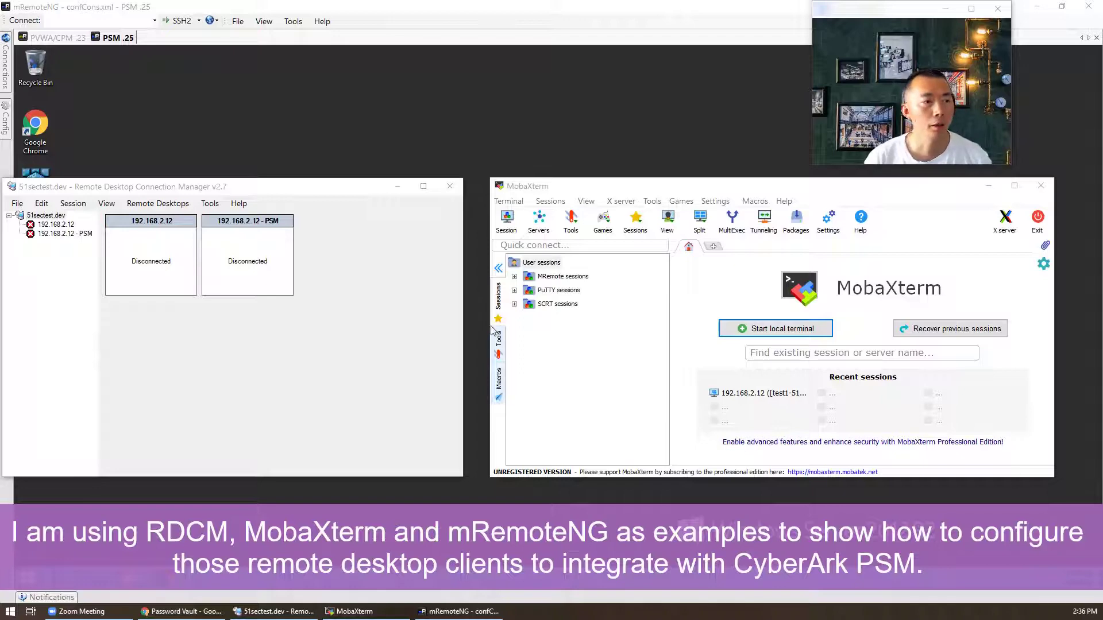
Bring the Remote Desktop Connection Manager window into focus
{"action": "left_click_drag", "start_coordinate": [221, 188], "coordinate": [229, 187]}
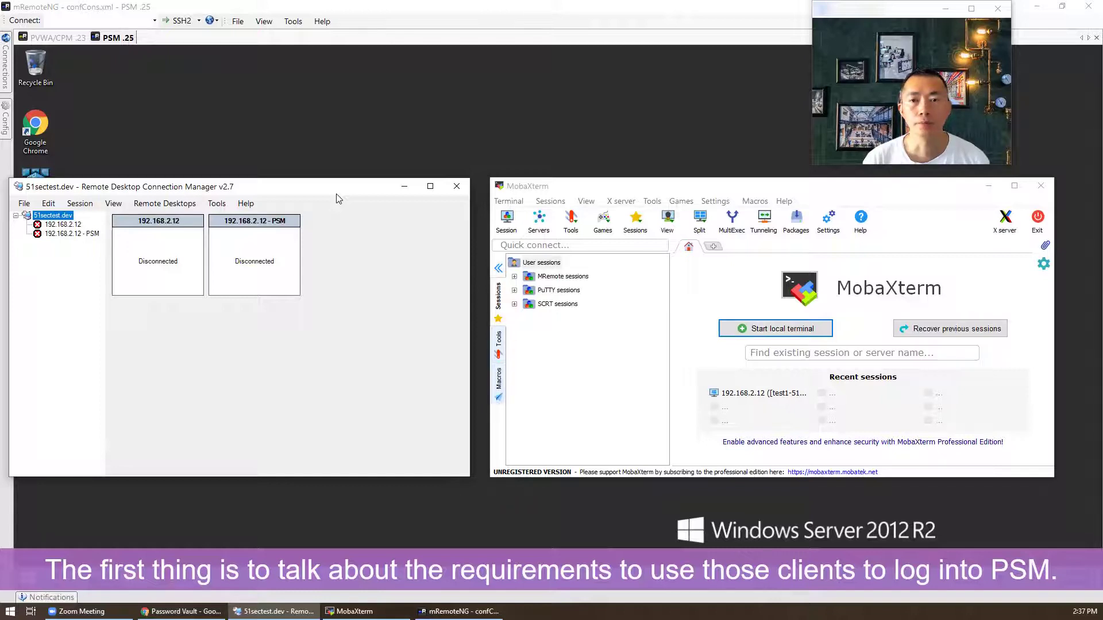
On the PSM .25 server, open System > Remote settings and show the Remote Desktop Users list
{"action": "left_click", "coordinate": [332, 142]}
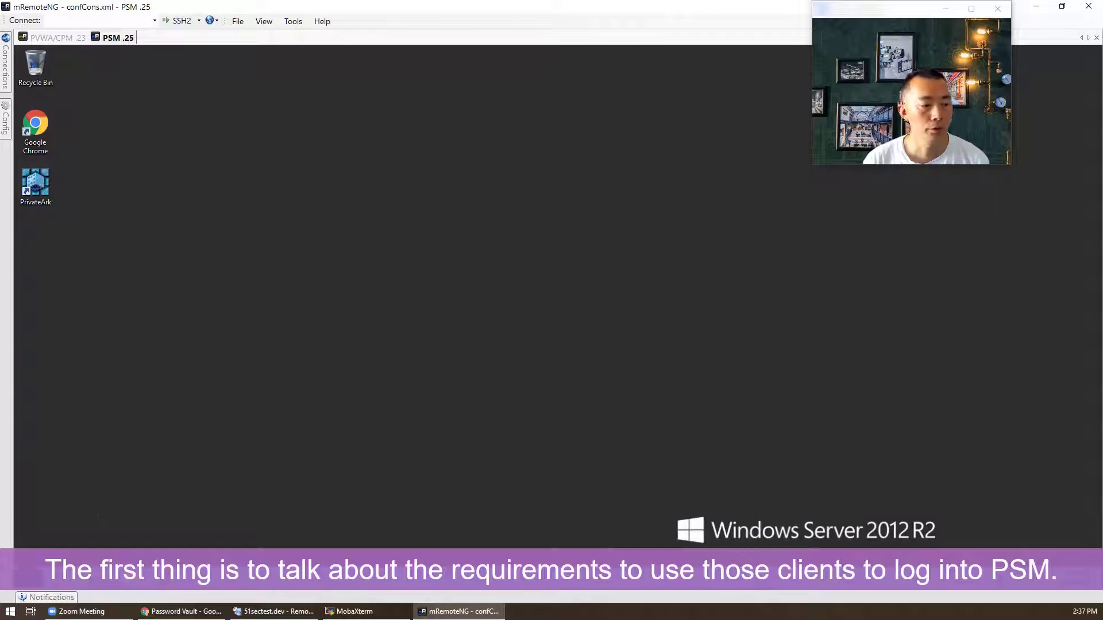
{"action": "right_click", "coordinate": [28, 577]}
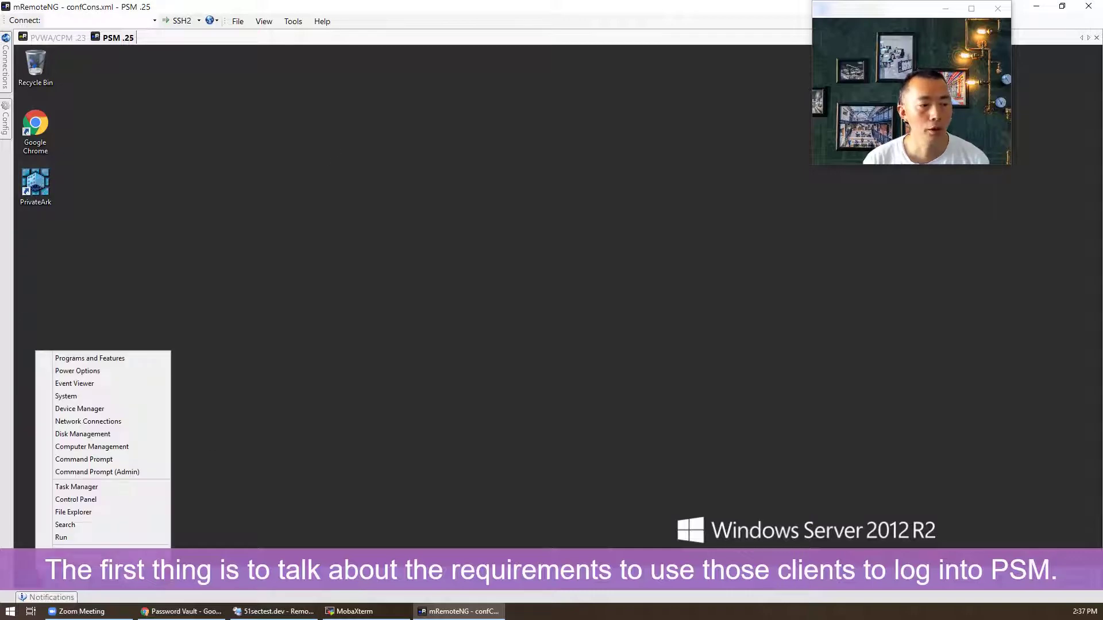
{"action": "left_click", "coordinate": [130, 394]}
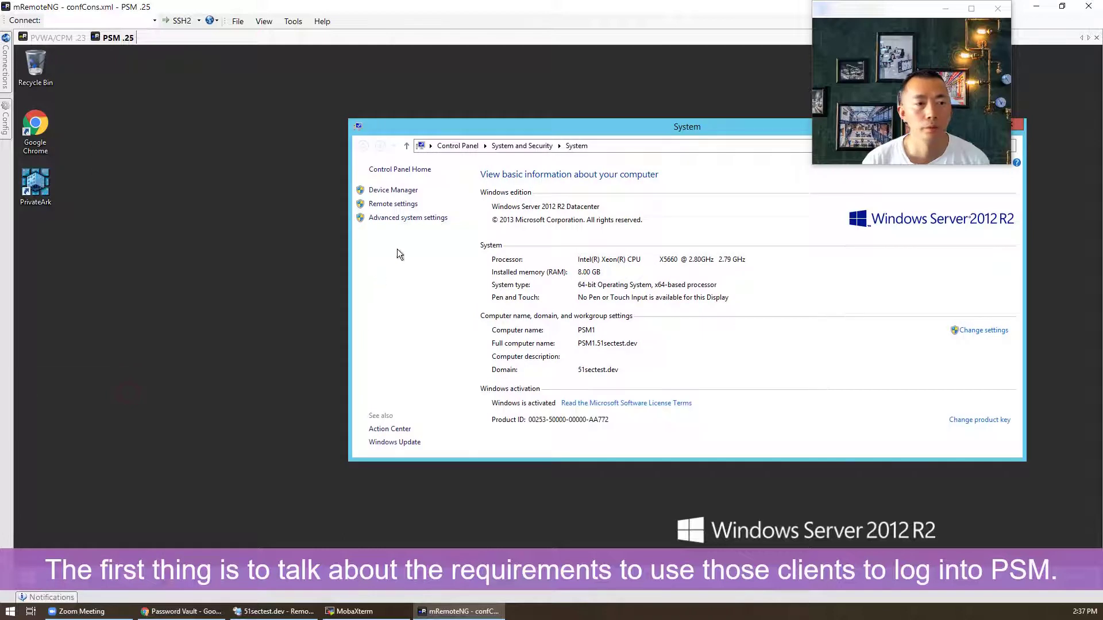
{"action": "left_click", "coordinate": [409, 205]}
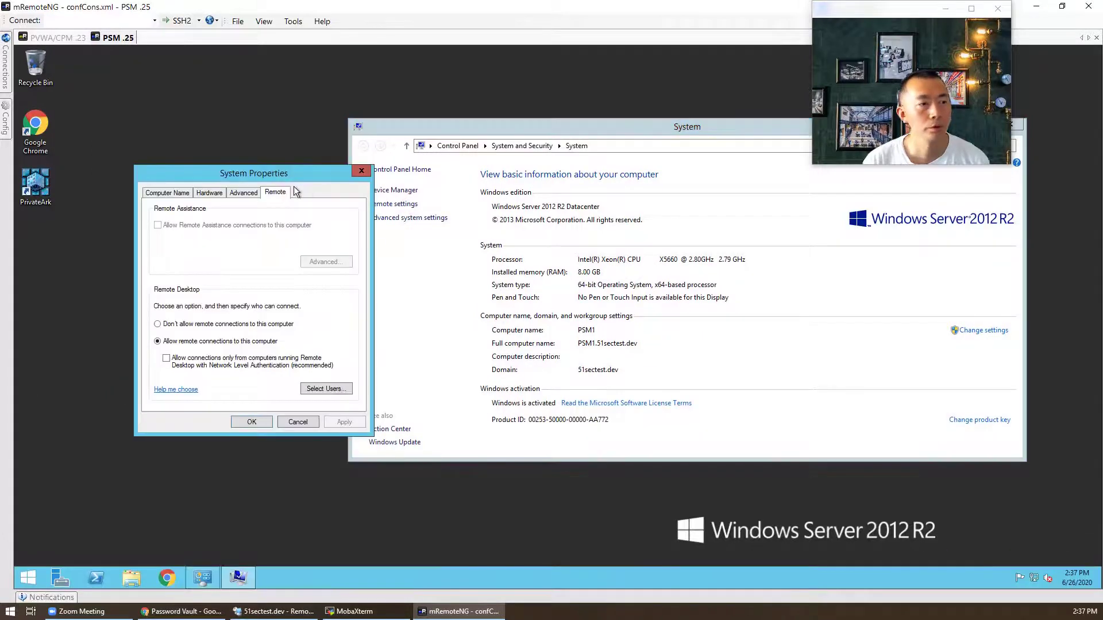
{"action": "left_click", "coordinate": [337, 389]}
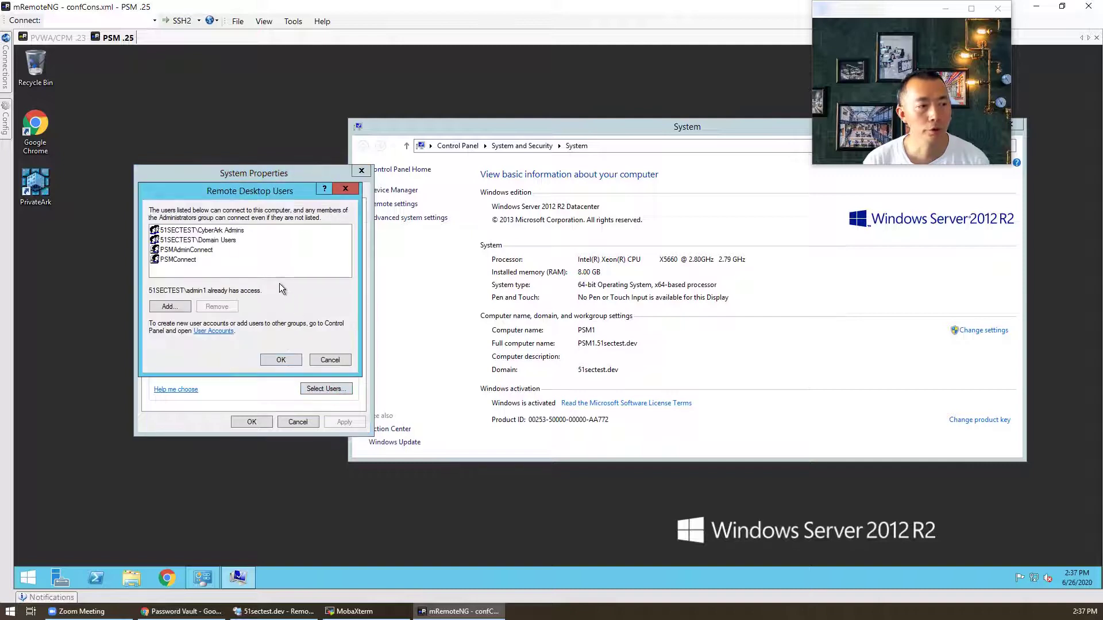
Point out 51SECTEST\Domain Users and move the remote users list further right
{"action": "left_click", "coordinate": [226, 241]}
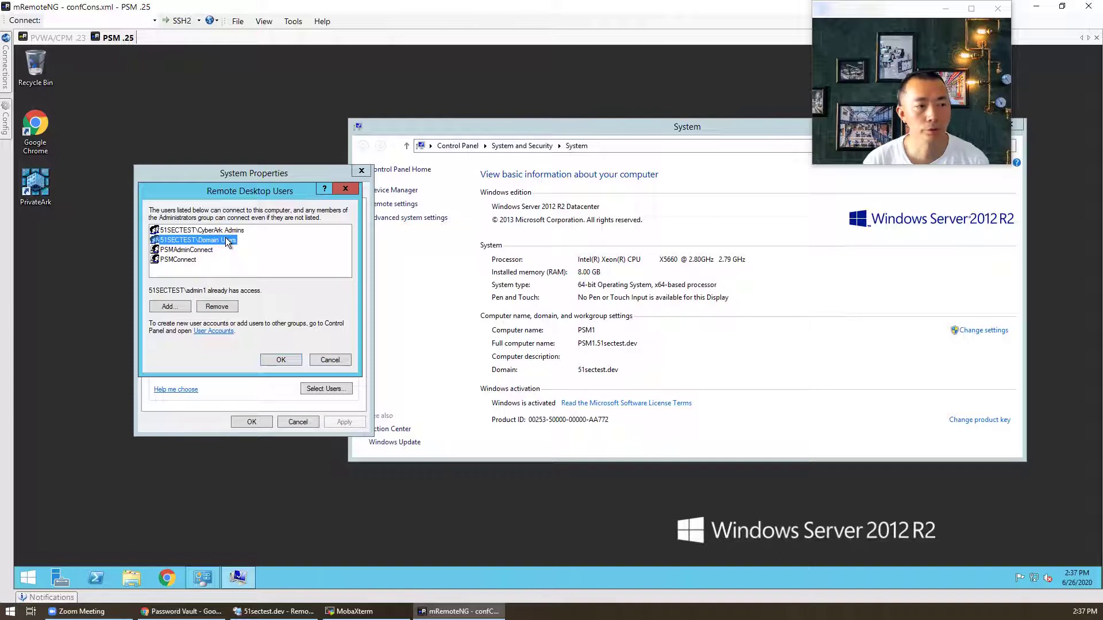
{"action": "left_click_drag", "start_coordinate": [246, 195], "coordinate": [428, 232]}
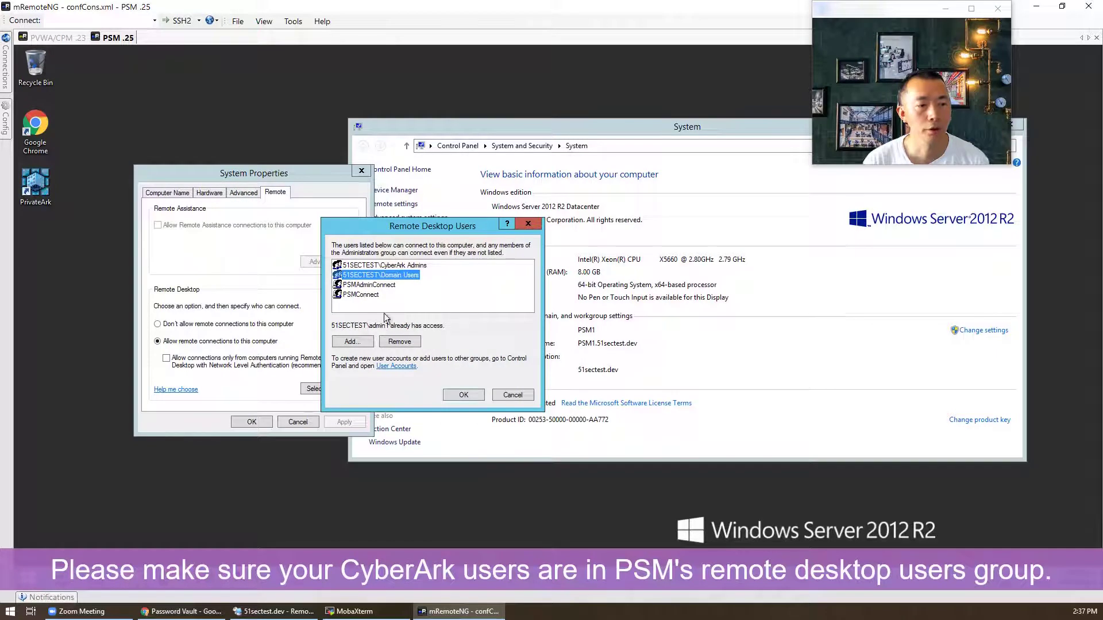
{"action": "right_click", "coordinate": [33, 588]}
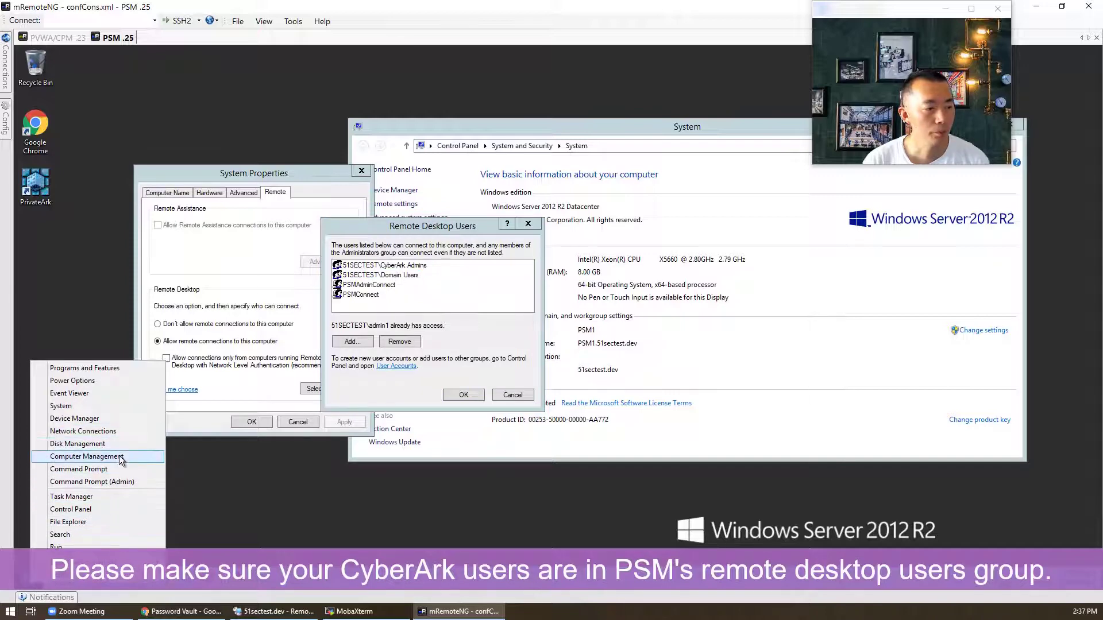
Open the Remote Desktop Users group from Computer Management and place it beside the remote users list
{"action": "left_click", "coordinate": [191, 429]}
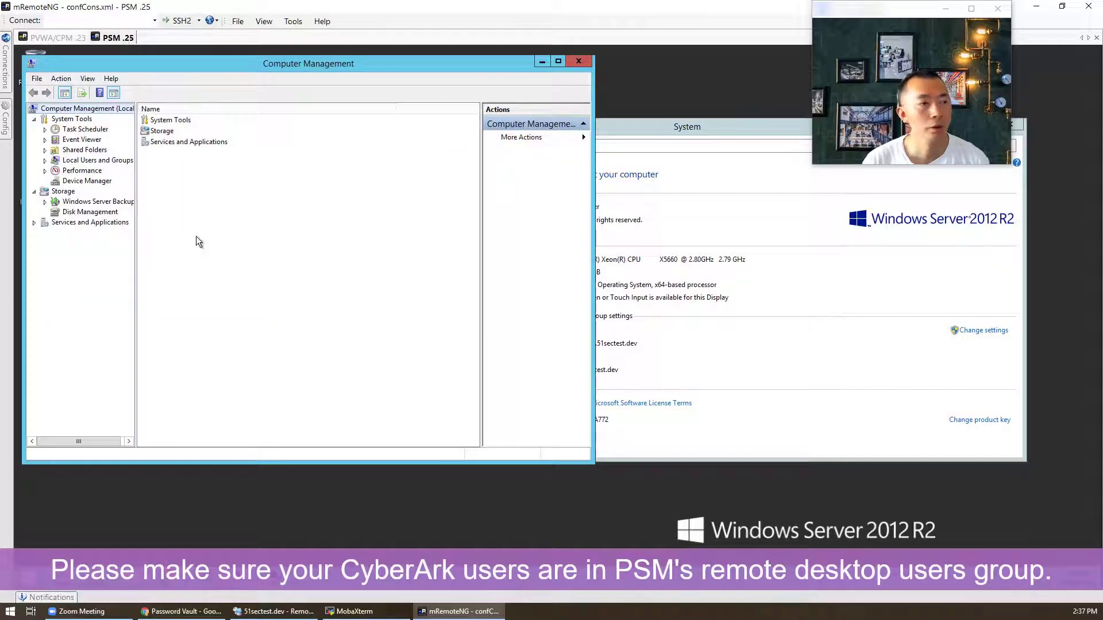
{"action": "double_click", "coordinate": [122, 162]}
{"action": "left_click", "coordinate": [84, 181]}
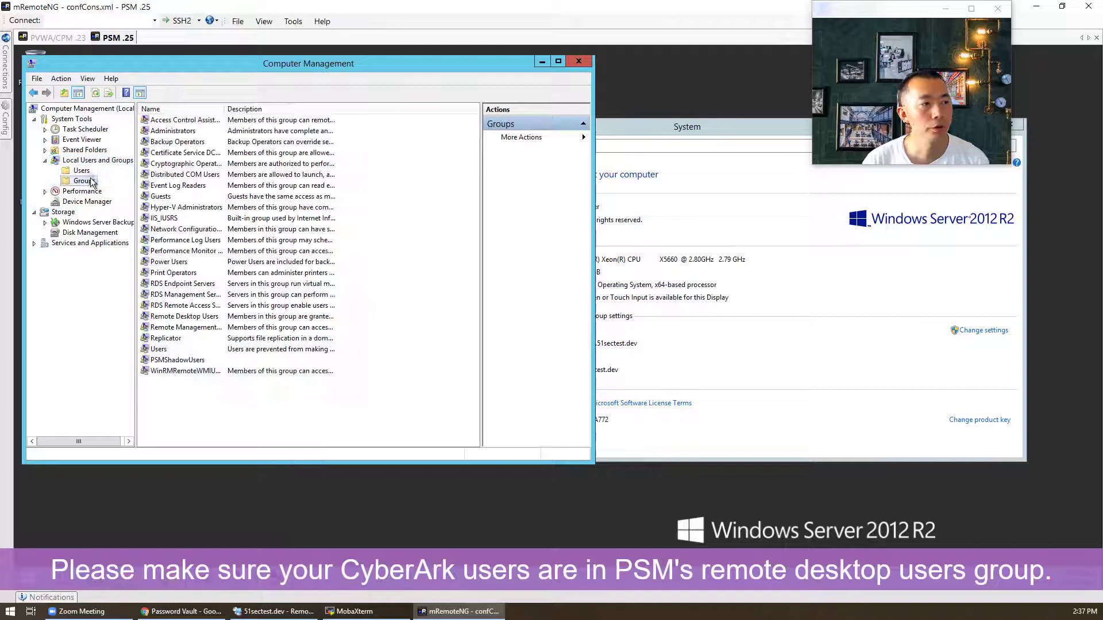
{"action": "double_click", "coordinate": [207, 317]}
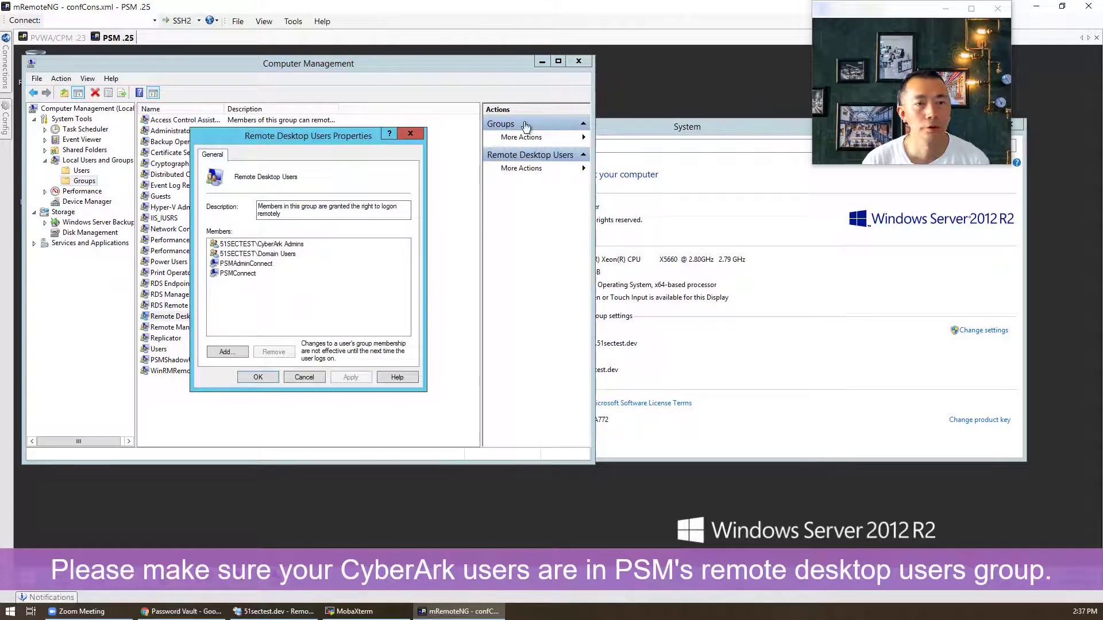
{"action": "left_click_drag", "start_coordinate": [311, 138], "coordinate": [767, 245]}
{"action": "left_click", "coordinate": [542, 61]}
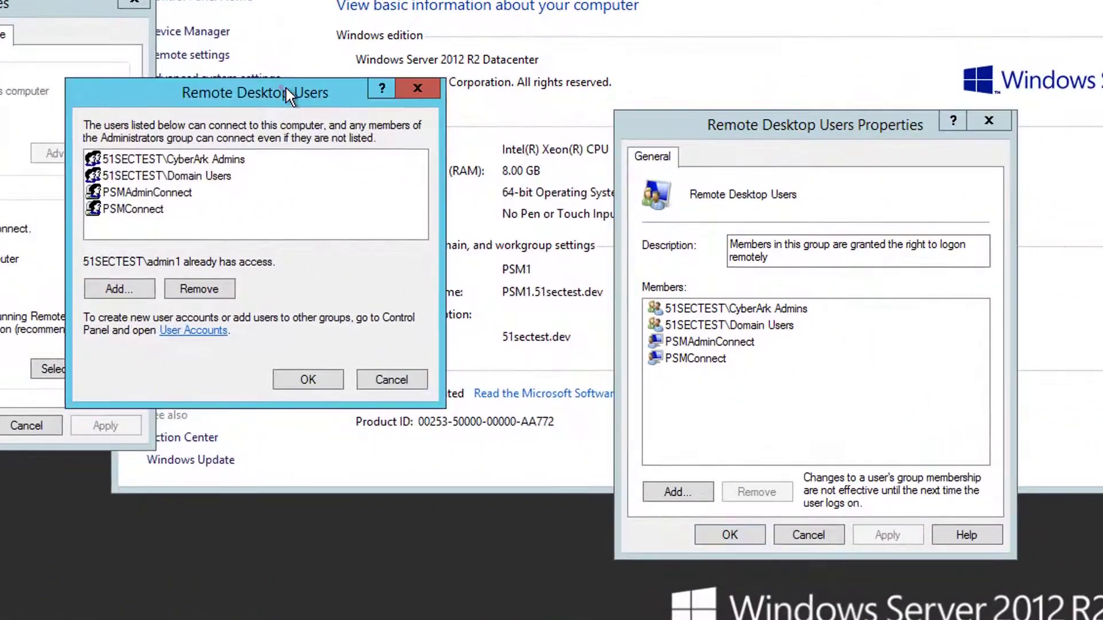
{"action": "left_click_drag", "start_coordinate": [370, 160], "coordinate": [500, 275]}
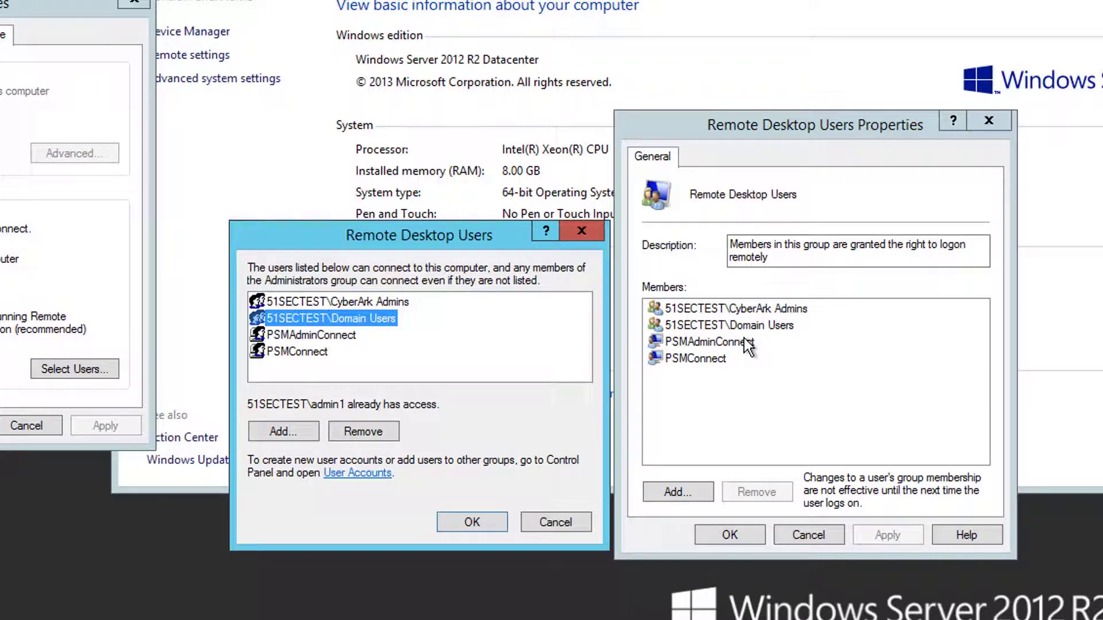
Add 51SECTEST\CyberArk Users, resolved from 'cyberark', as a Remote Desktop Users group member
{"action": "left_click", "coordinate": [774, 330]}
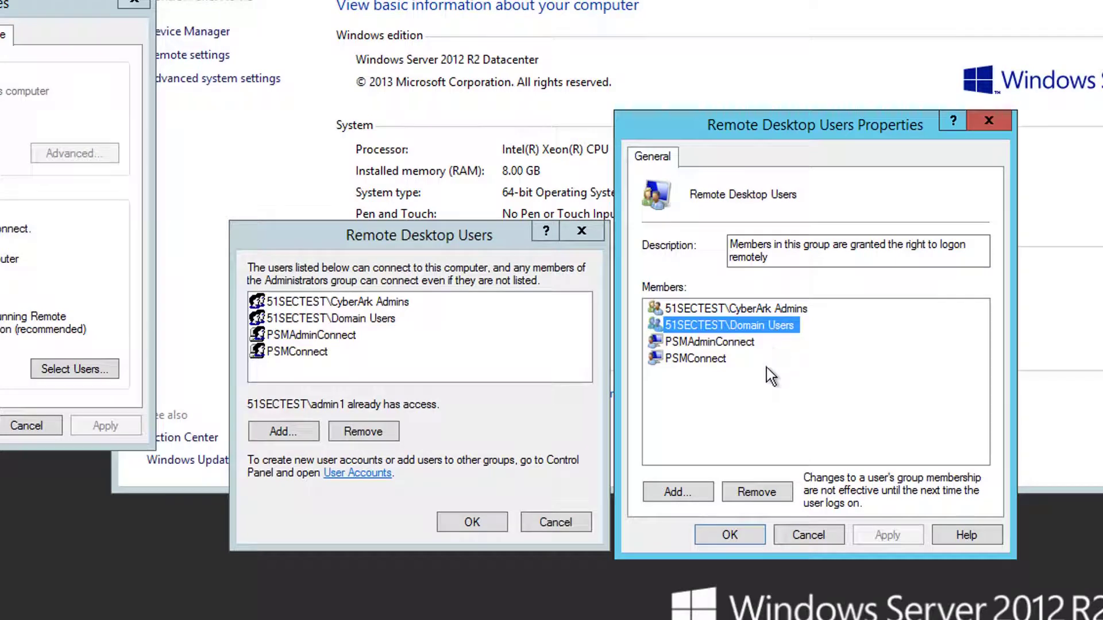
{"action": "left_click", "coordinate": [707, 491]}
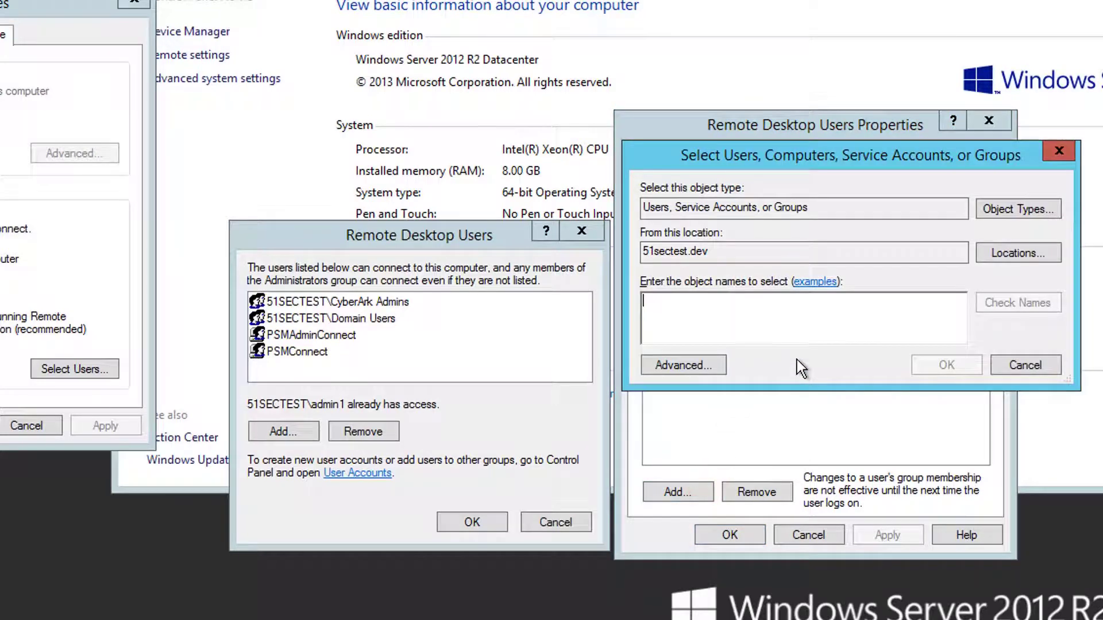
{"action": "type", "text": "cyb"}
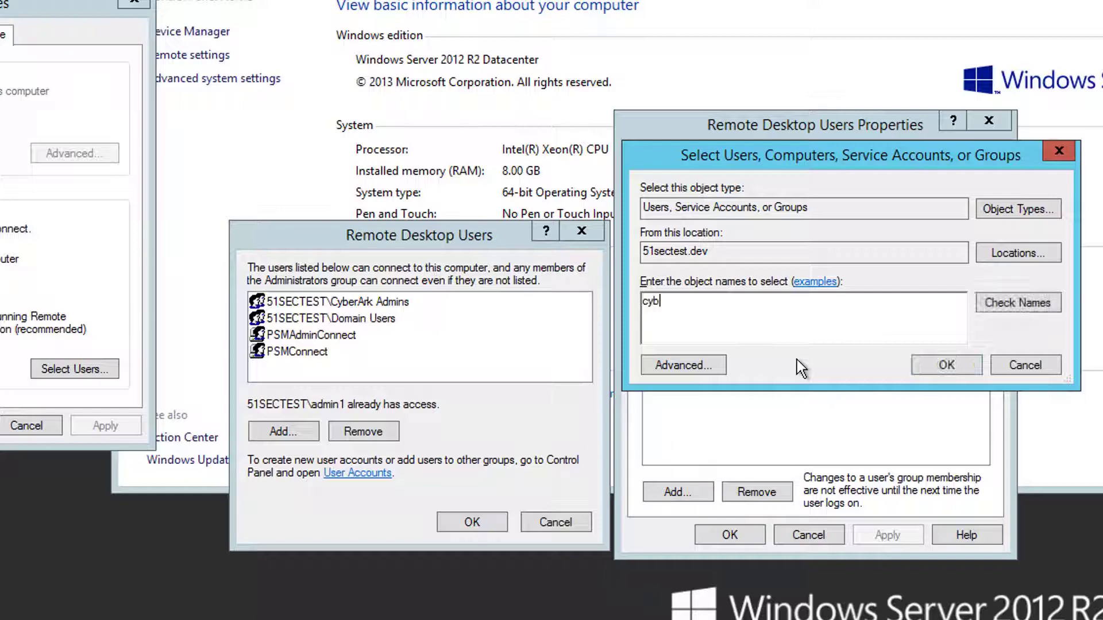
{"action": "type", "text": "erark"}
{"action": "left_click", "coordinate": [1004, 307]}
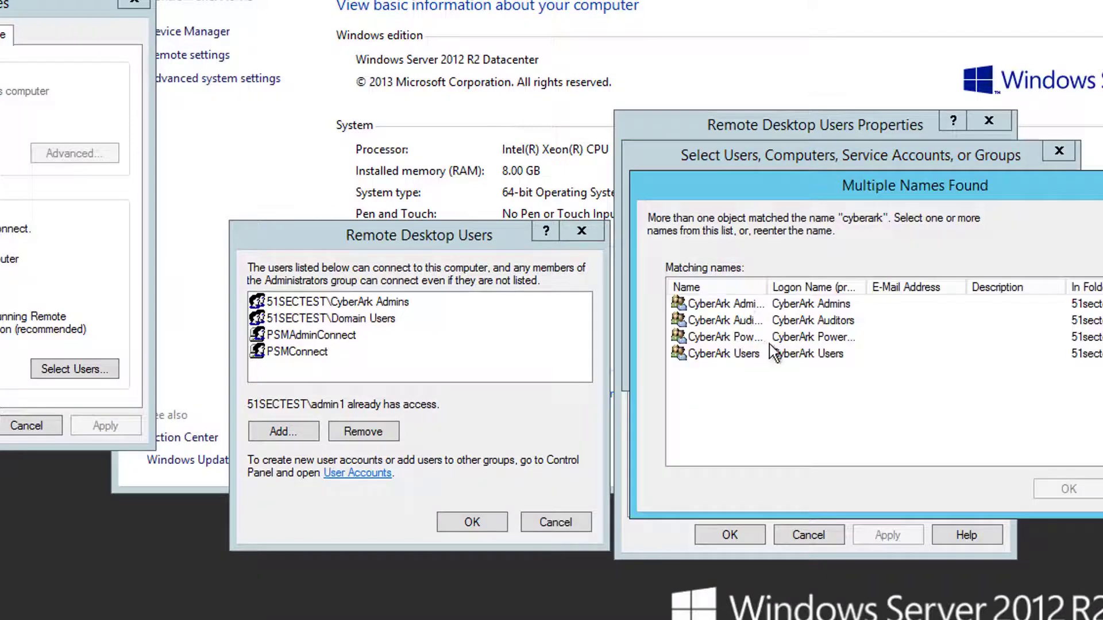
{"action": "left_click_drag", "start_coordinate": [773, 292], "coordinate": [774, 291]}
{"action": "double_click", "coordinate": [773, 290]}
{"action": "left_click", "coordinate": [762, 354]}
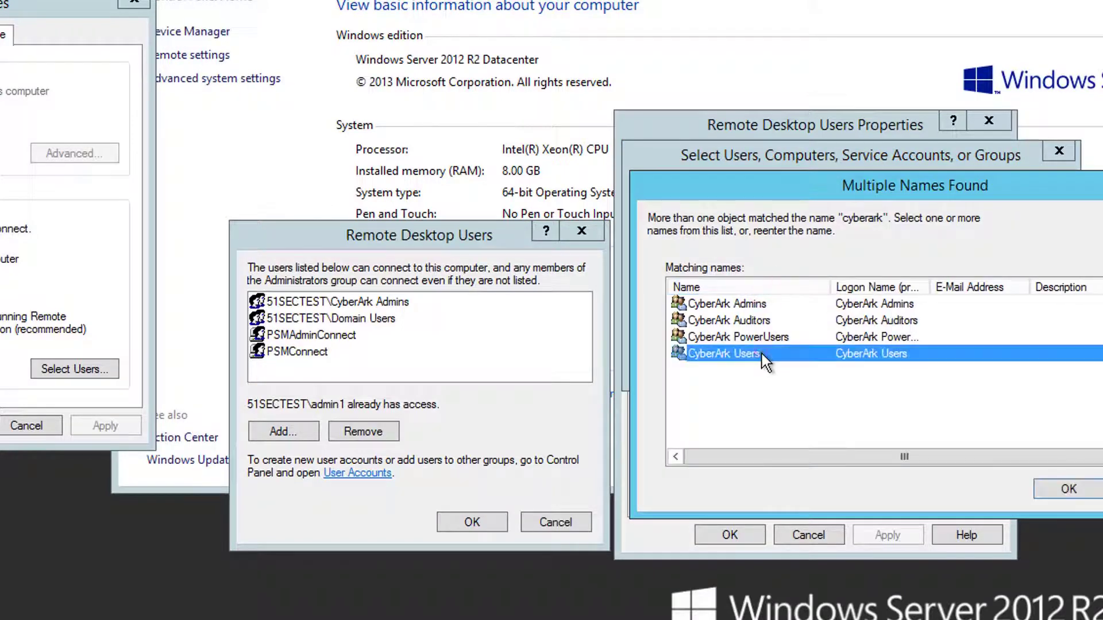
{"action": "left_click", "coordinate": [1060, 488]}
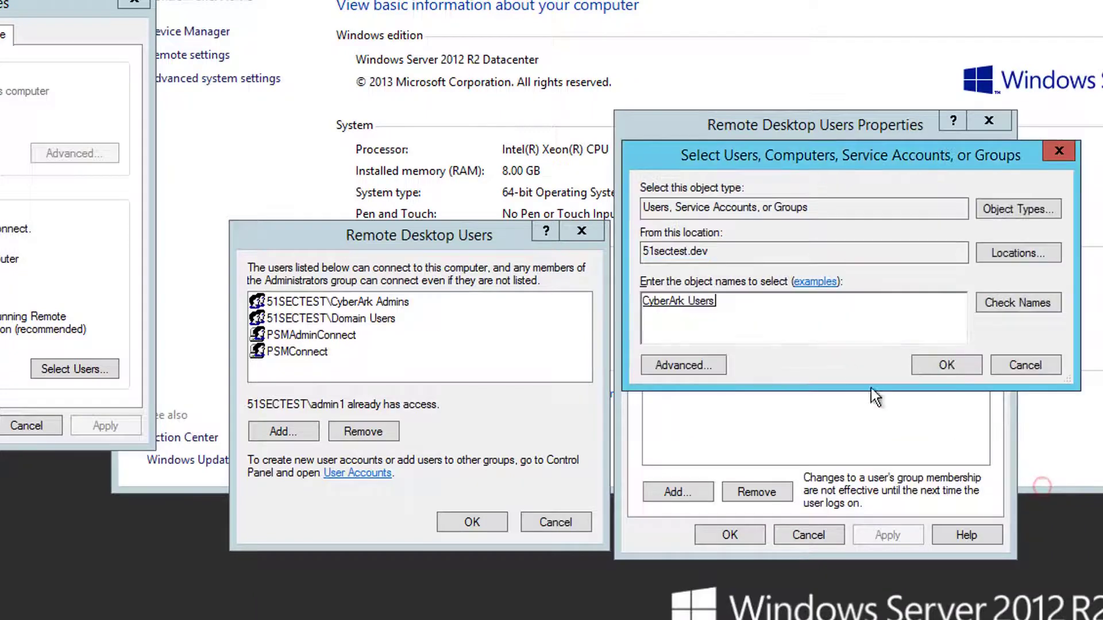
{"action": "left_click", "coordinate": [924, 369]}
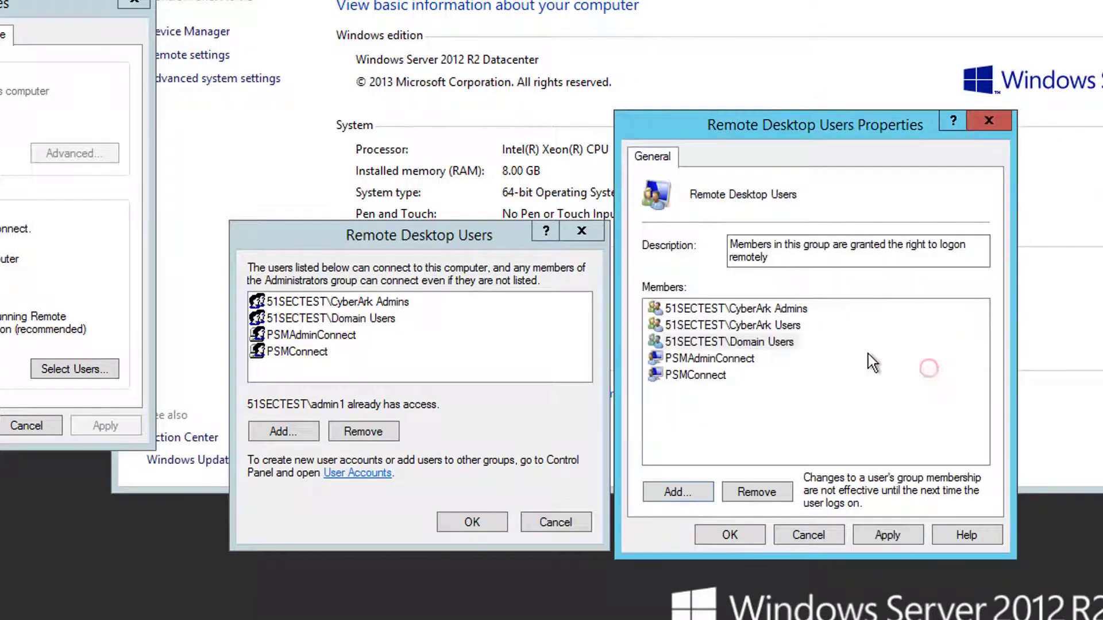
{"action": "left_click", "coordinate": [786, 343]}
{"action": "left_click", "coordinate": [784, 343]}
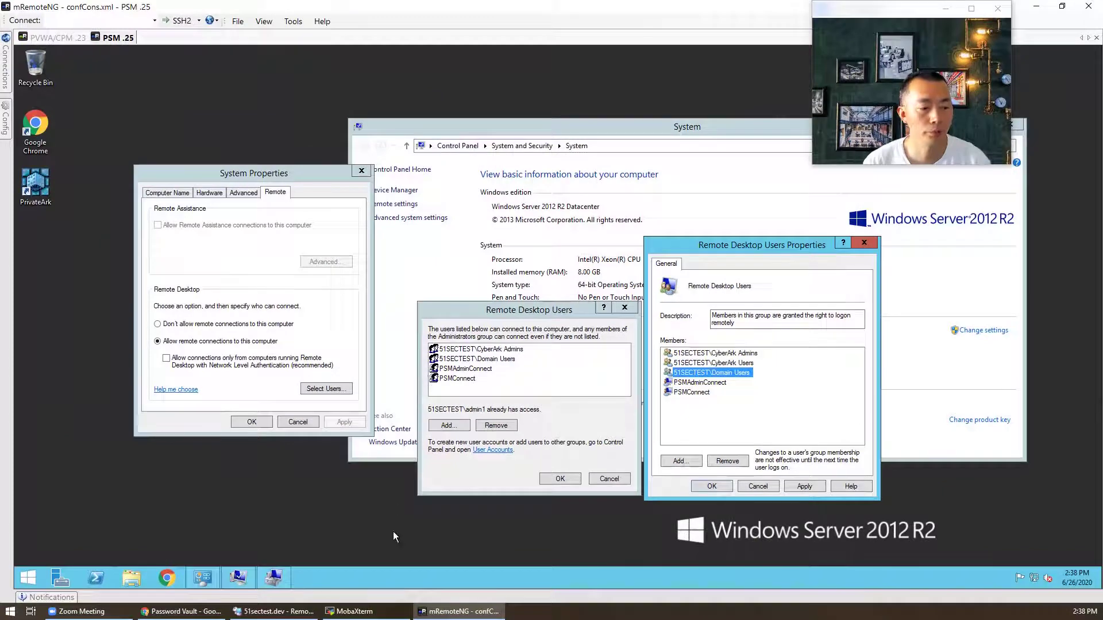
Enter the test user's username on the Password Vault login page
{"action": "left_click", "coordinate": [182, 611]}
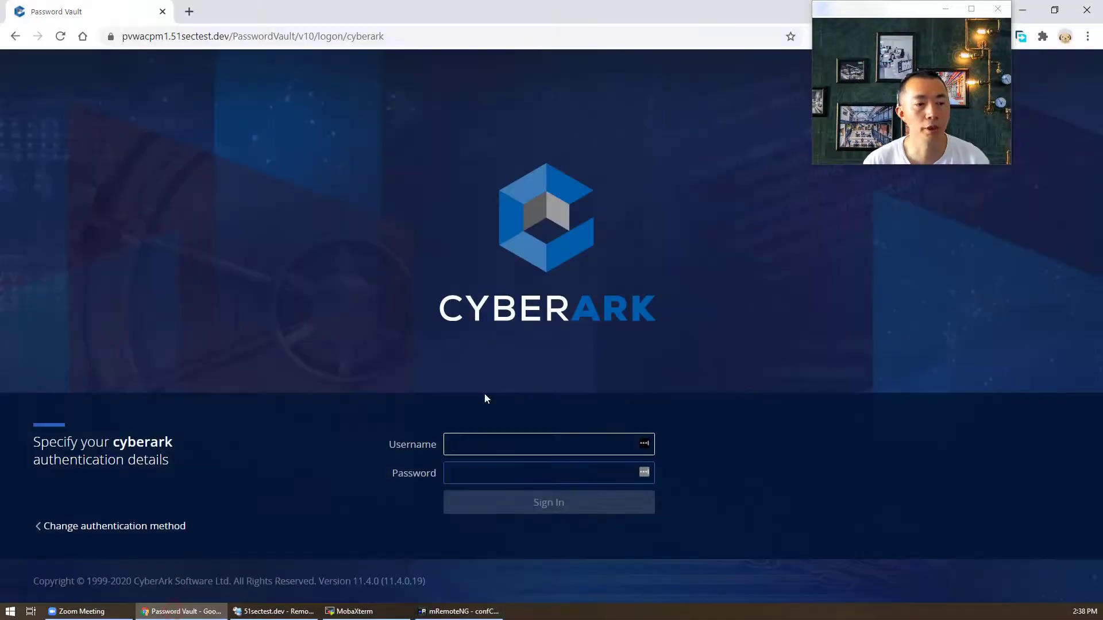
{"action": "left_click", "coordinate": [541, 445]}
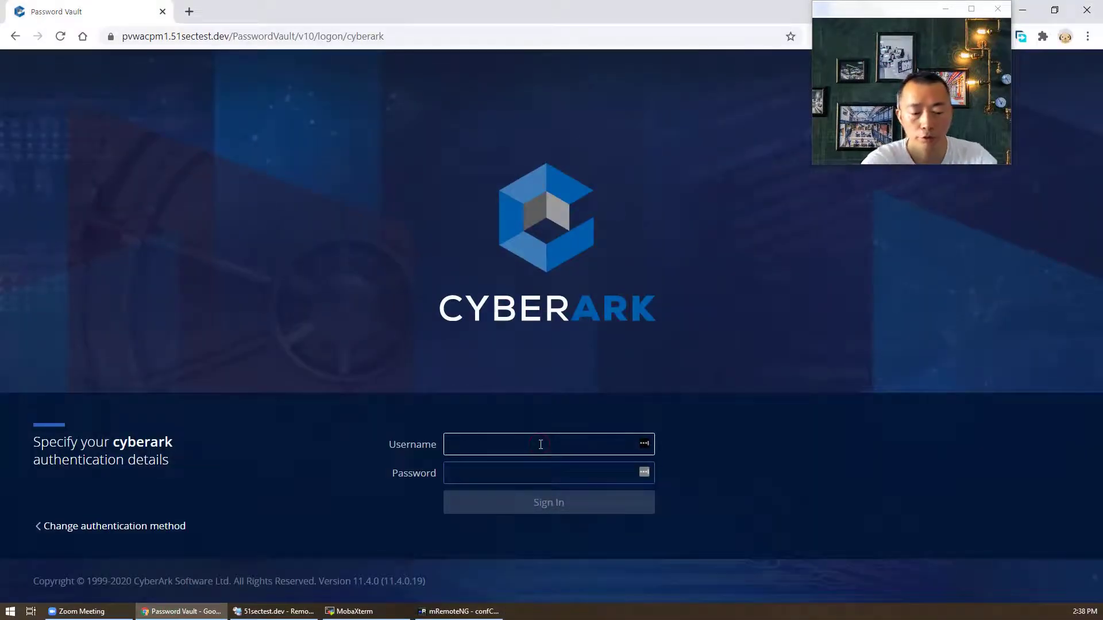
{"action": "type", "text": "test1"}
{"action": "key", "text": "Tab"}
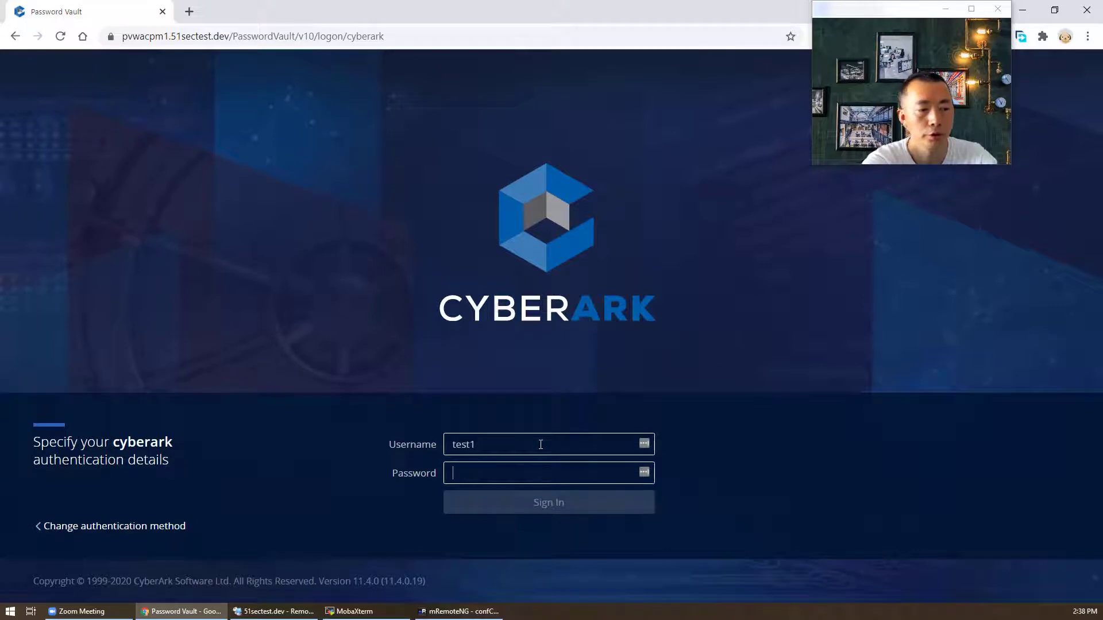
Switch to LDAP authentication and sign in with the test user's username and password
{"action": "left_click", "coordinate": [142, 526]}
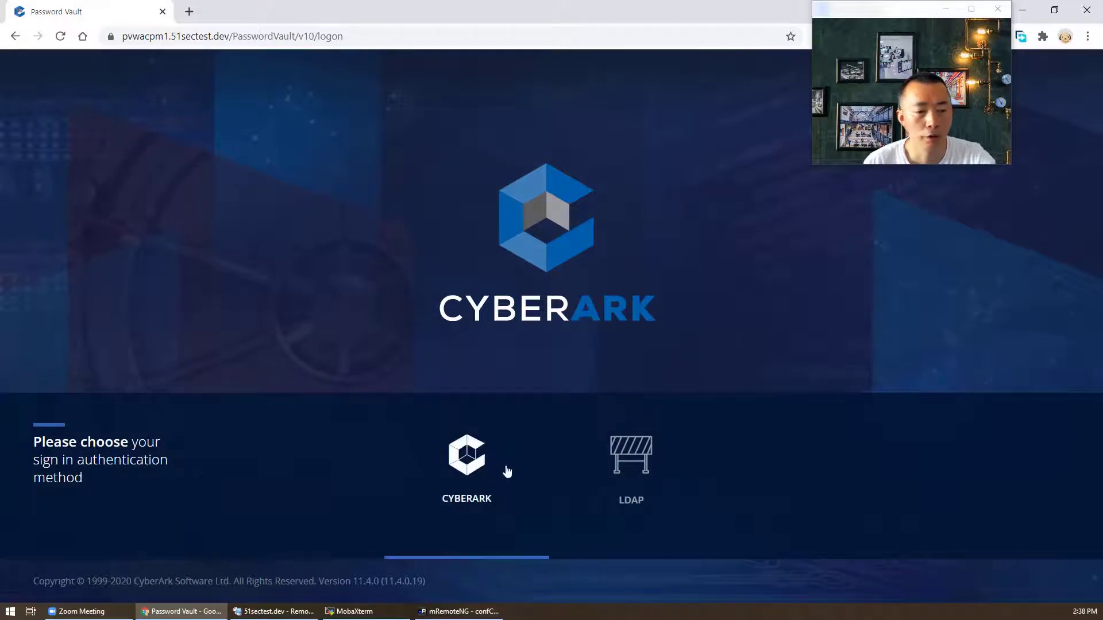
{"action": "left_click", "coordinate": [649, 458]}
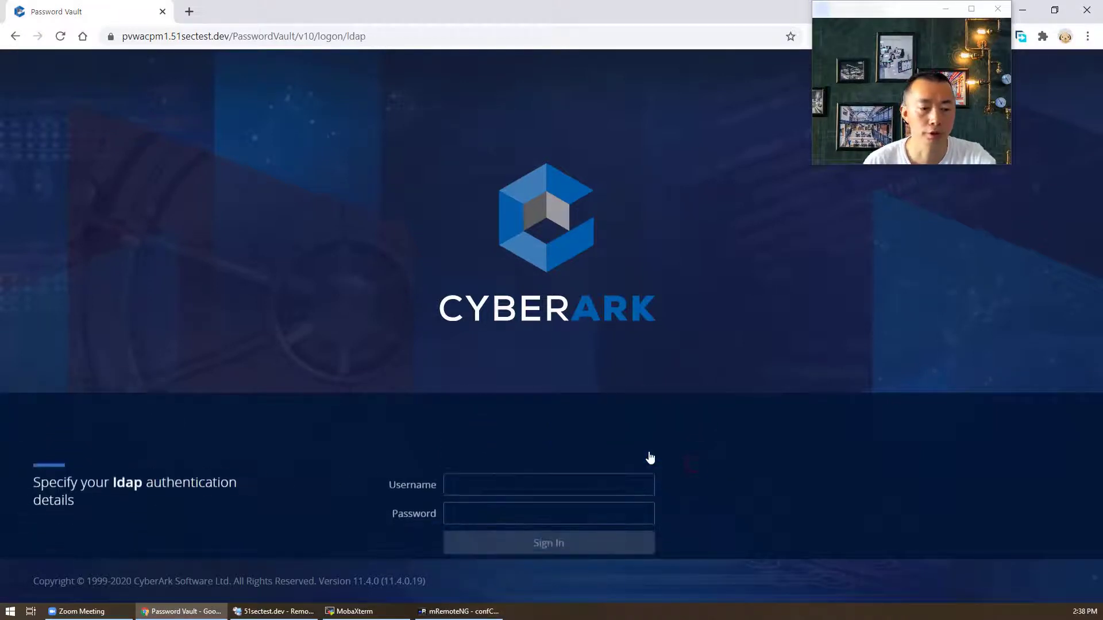
{"action": "type", "text": "test1"}
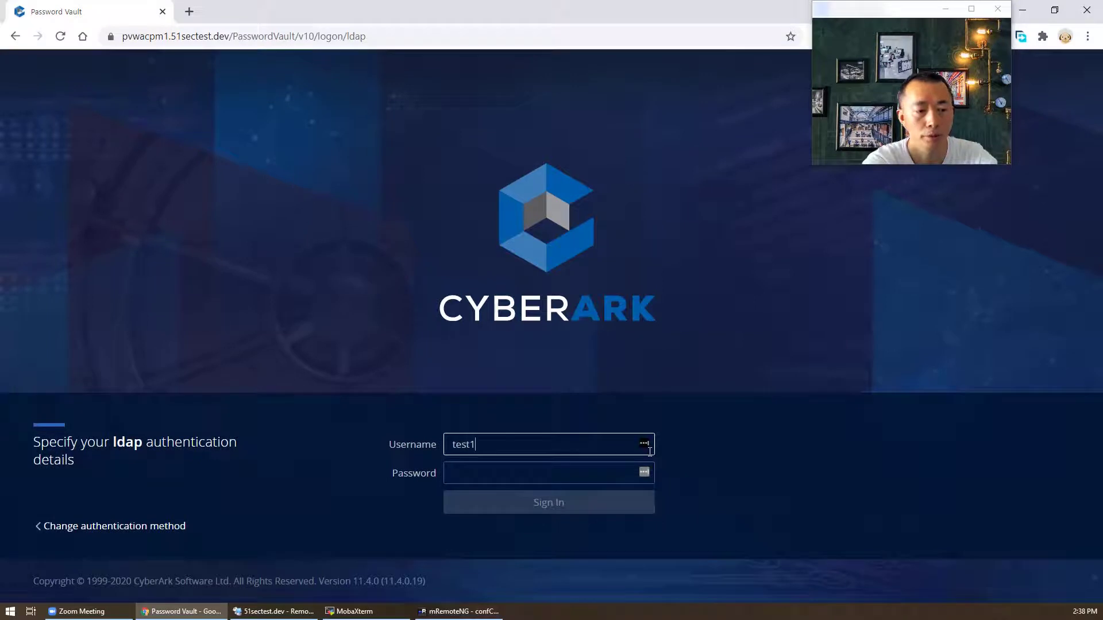
{"action": "key", "text": "Tab"}
{"action": "type", "text": "•••••••••"}
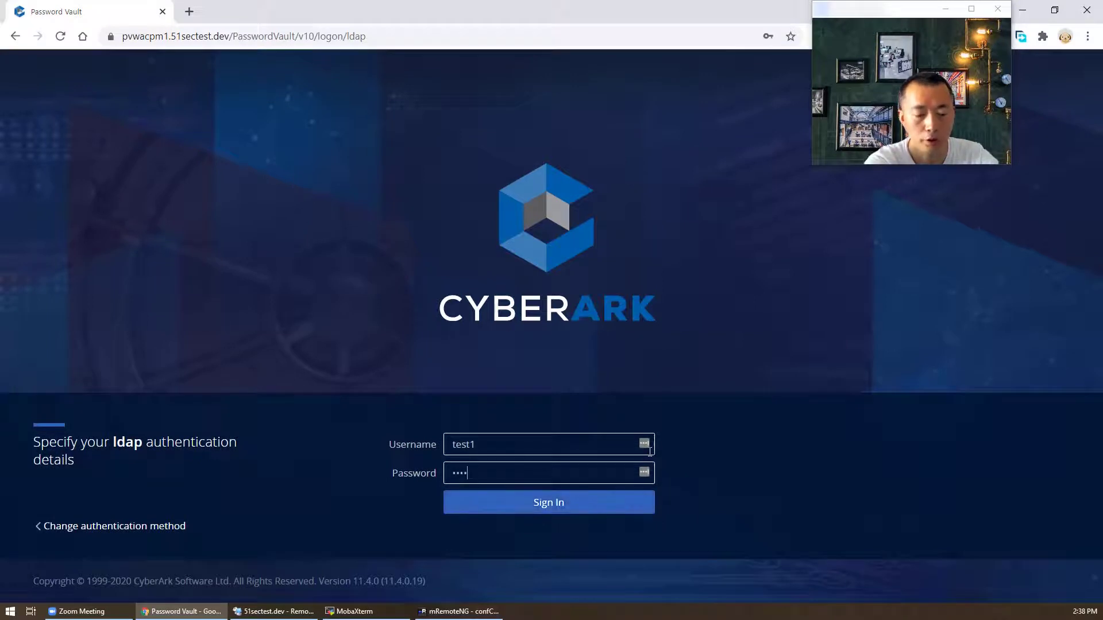
{"action": "key", "text": "Return"}
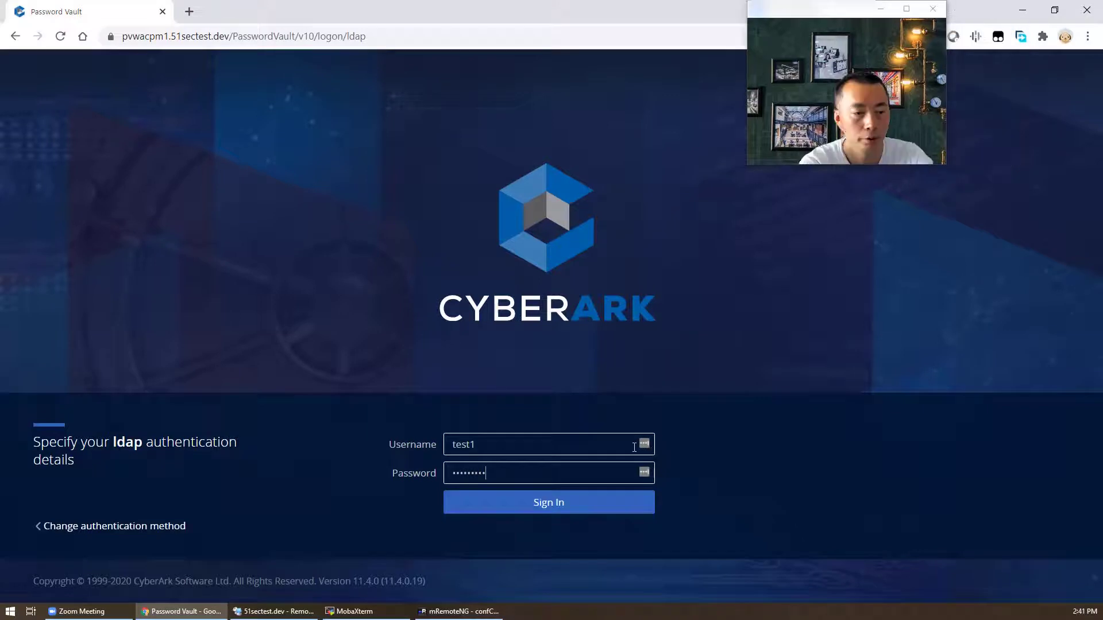
Sign in and launch an RDP connection to 192.168.2.12 with the privileged domain account
{"action": "key", "text": "Return"}
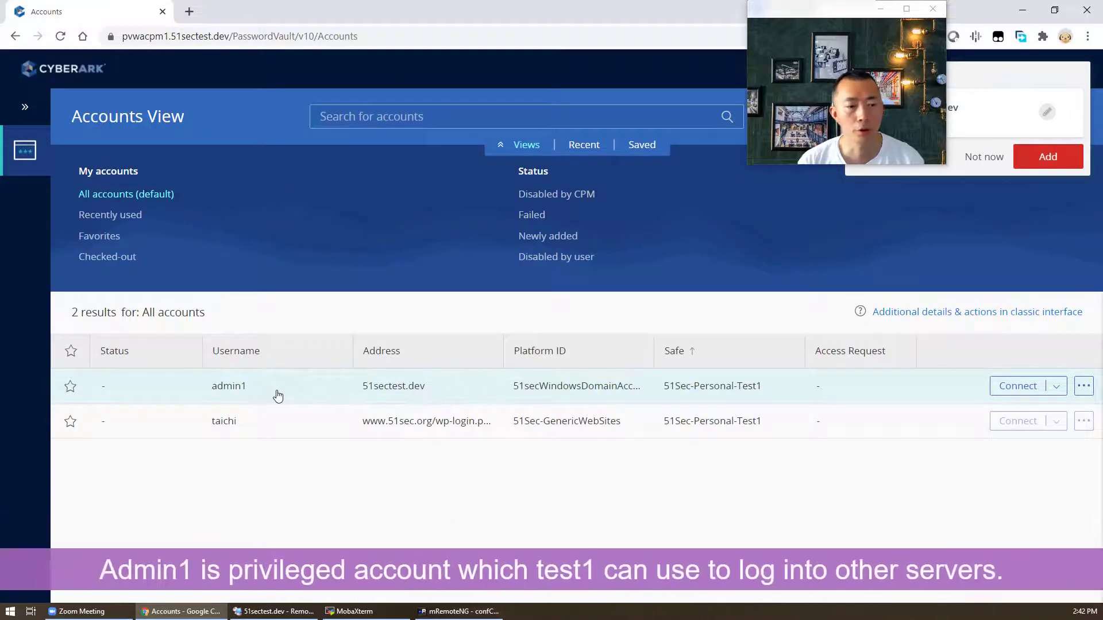
{"action": "left_click", "coordinate": [1026, 386]}
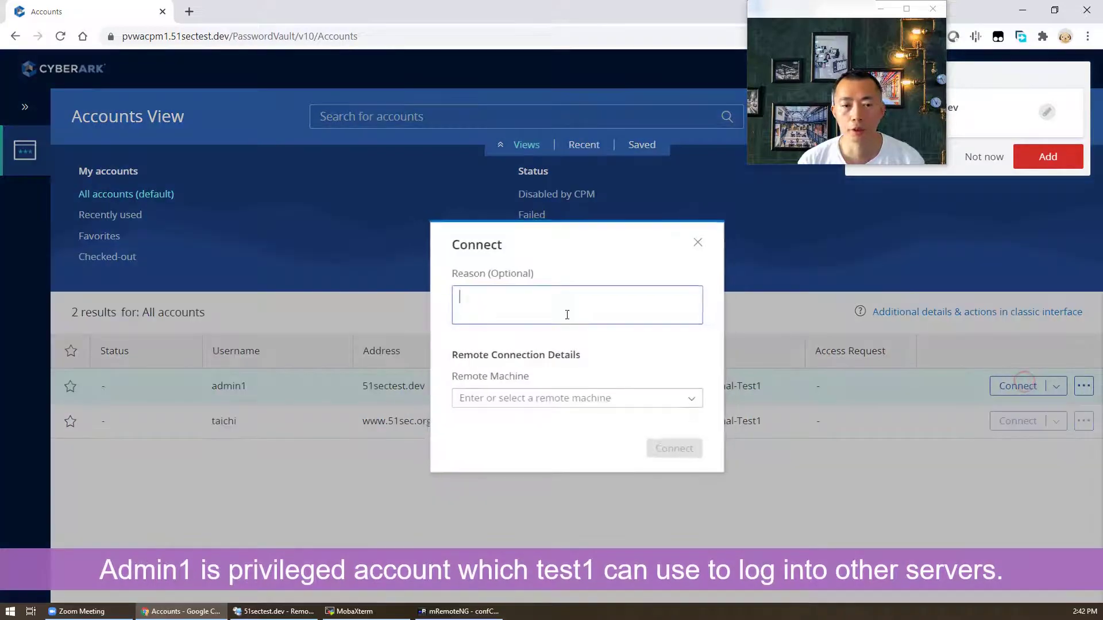
{"action": "left_click", "coordinate": [495, 396]}
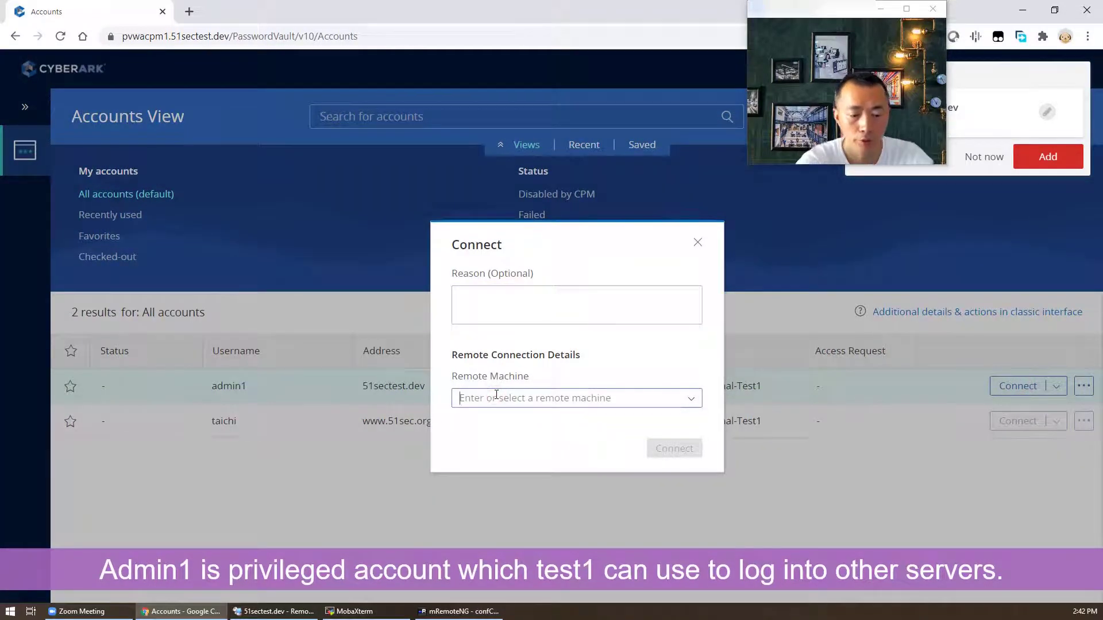
{"action": "type", "text": "192.168"}
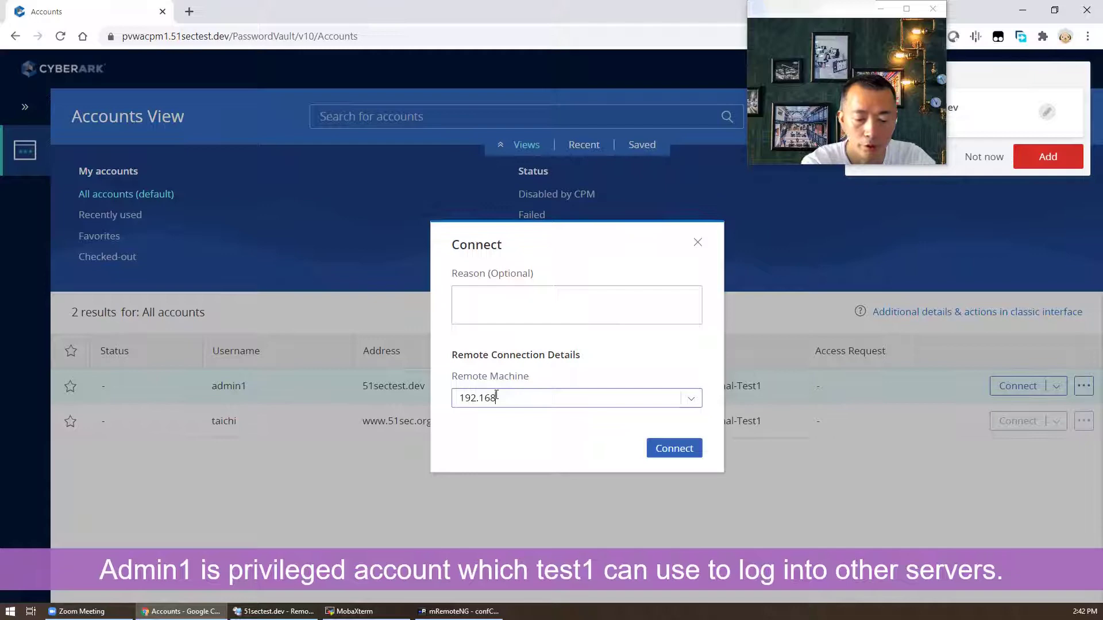
{"action": "type", "text": ".2.12"}
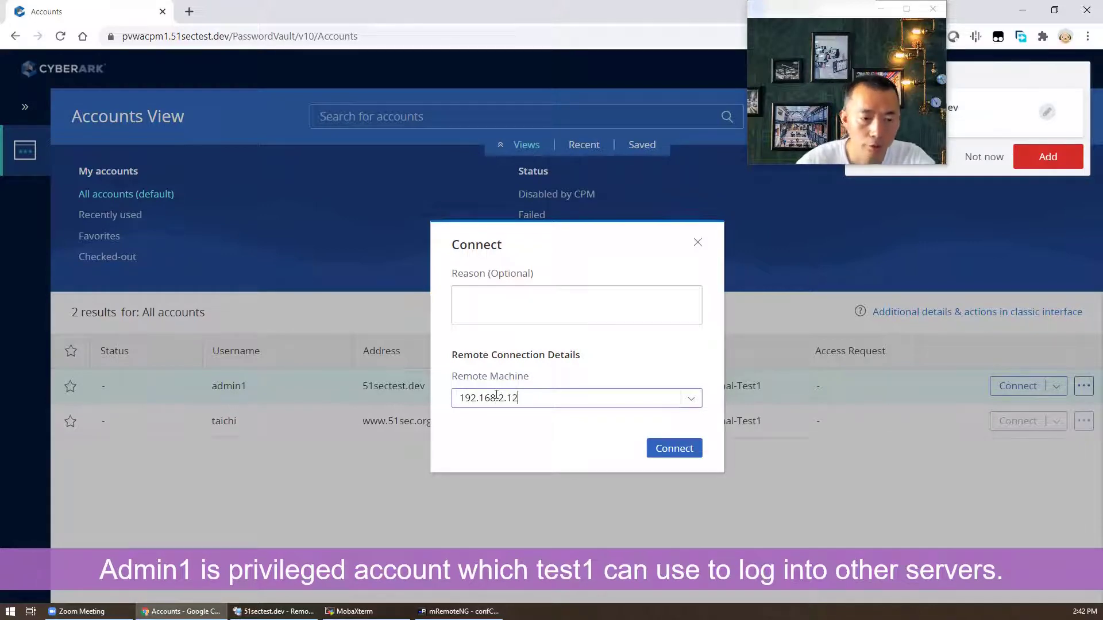
{"action": "left_click", "coordinate": [669, 450]}
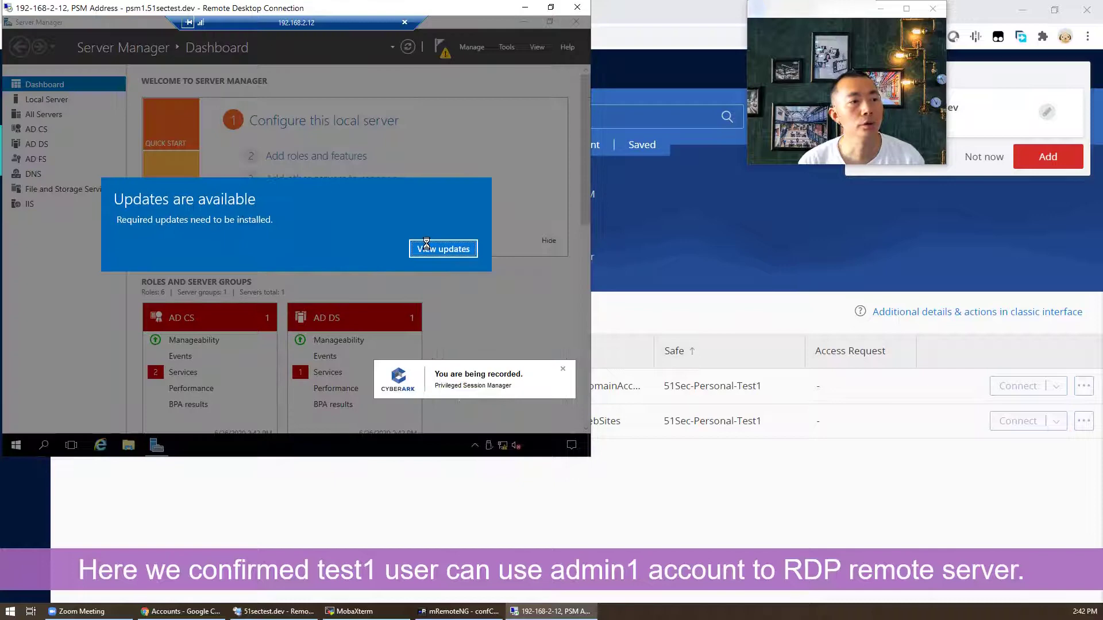
Close the RDP session, dismiss the save-password offer, and sign out of the vault
{"action": "left_click", "coordinate": [578, 7]}
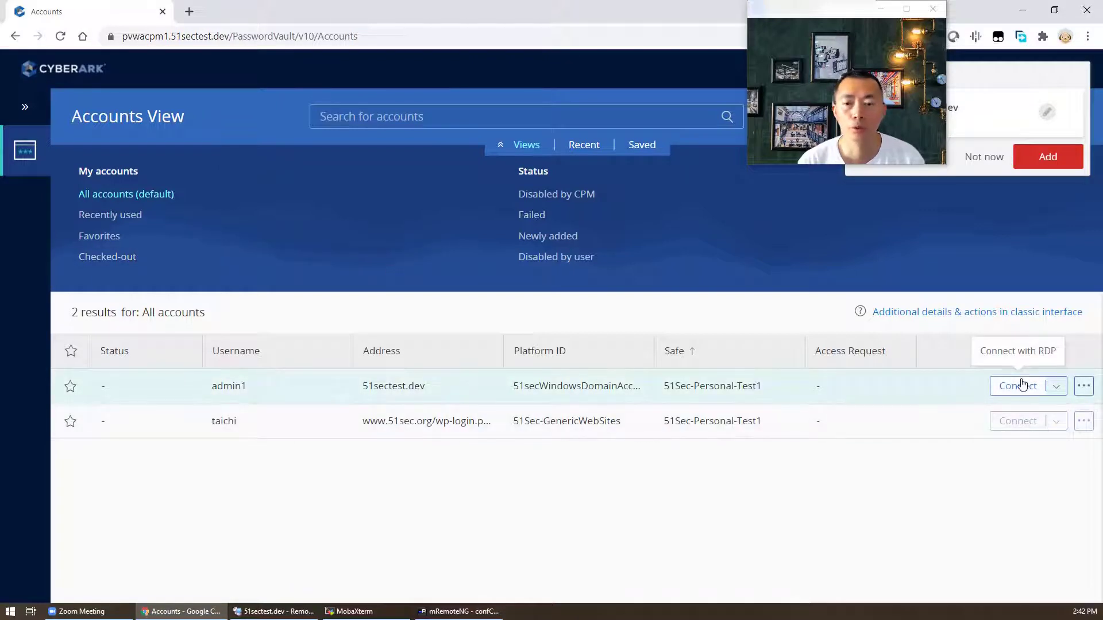
{"action": "left_click", "coordinate": [985, 157]}
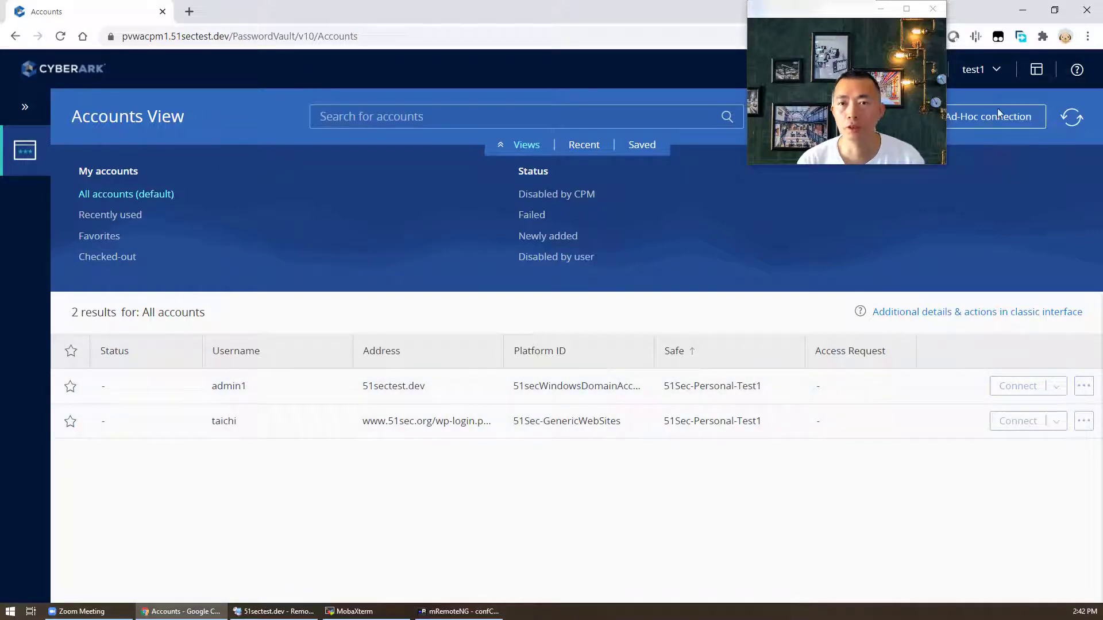
{"action": "left_click", "coordinate": [1000, 73]}
{"action": "left_click", "coordinate": [868, 303]}
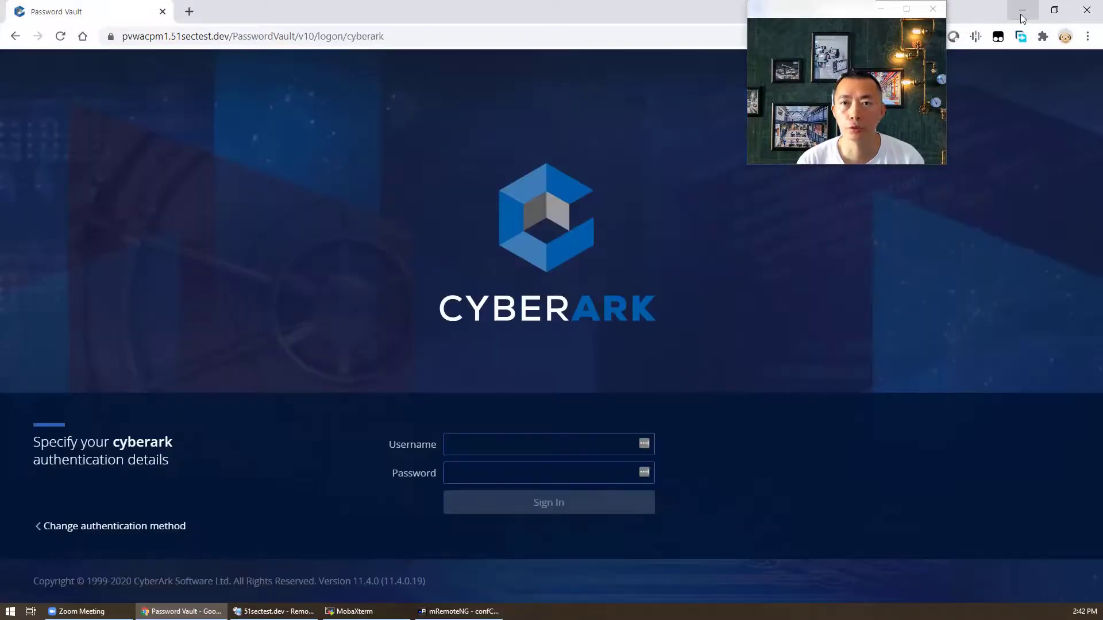
Minimize Chrome and bring Remote Desktop Connection Manager to the front
{"action": "left_click", "coordinate": [1021, 13]}
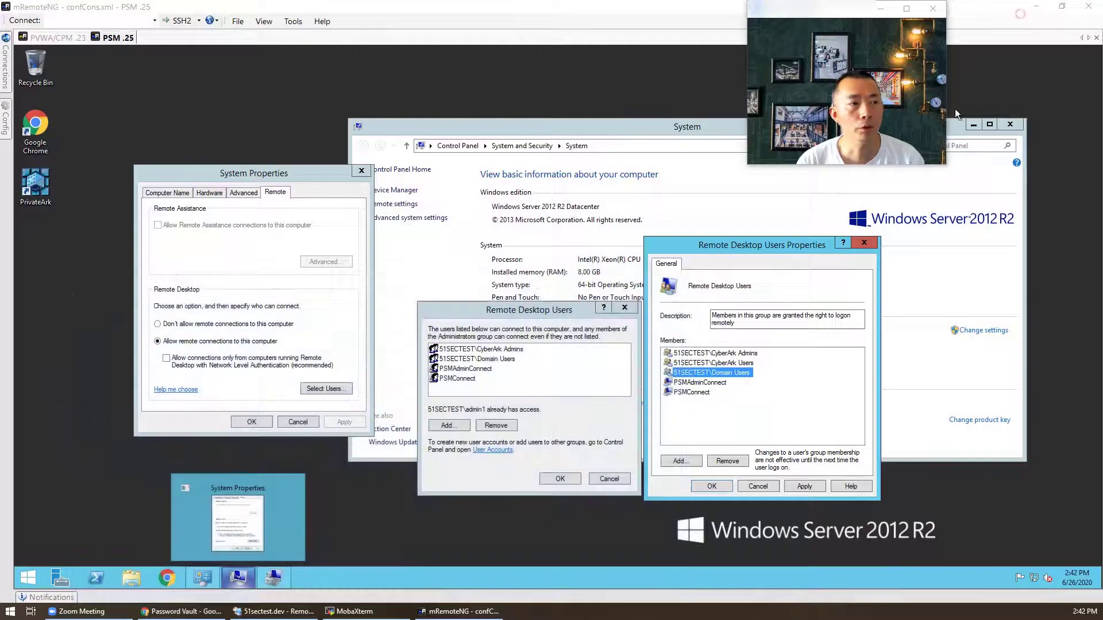
{"action": "left_click", "coordinate": [274, 611]}
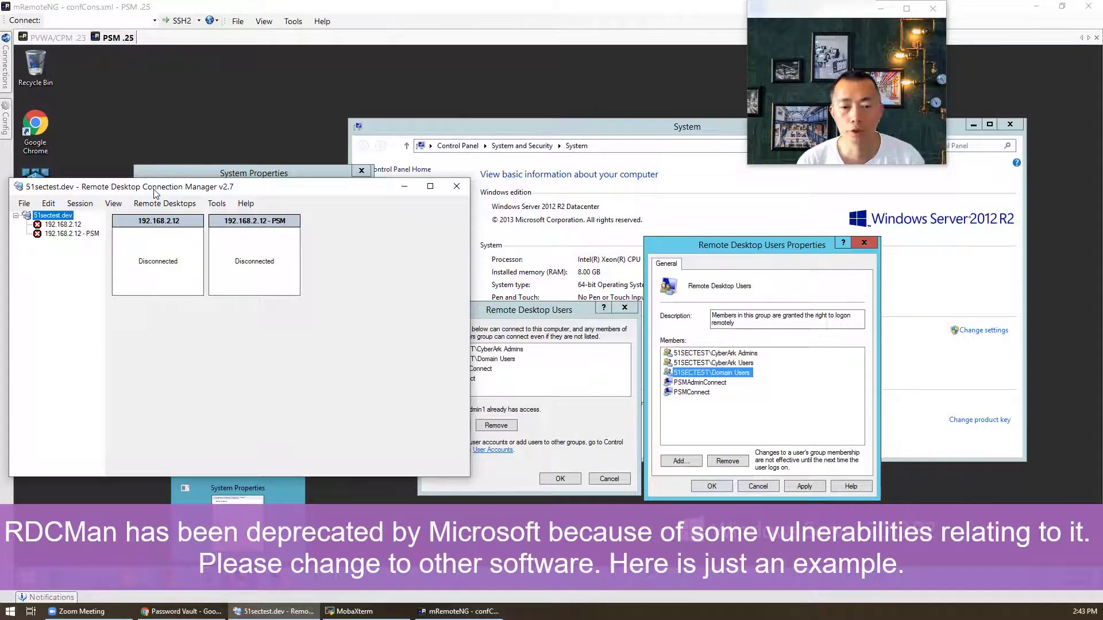
Maximize RDCMan and check the 192.168.2.12 entry's server name is 192.168.2.12 in Properties
{"action": "left_click", "coordinate": [429, 187]}
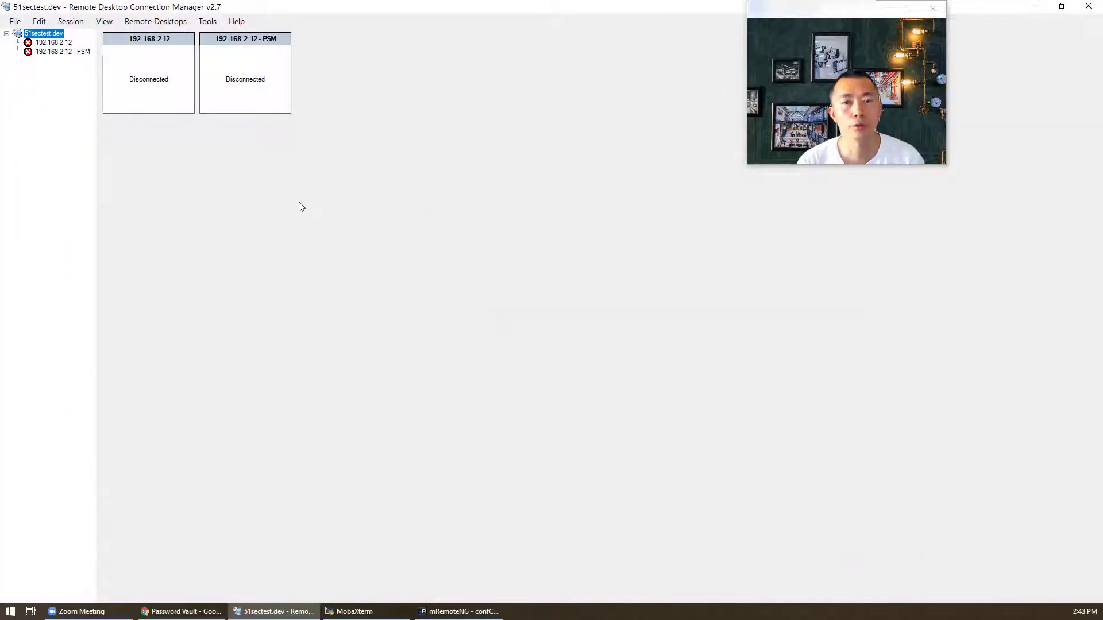
{"action": "left_click", "coordinate": [63, 44]}
{"action": "right_click", "coordinate": [62, 42]}
{"action": "left_click", "coordinate": [161, 265]}
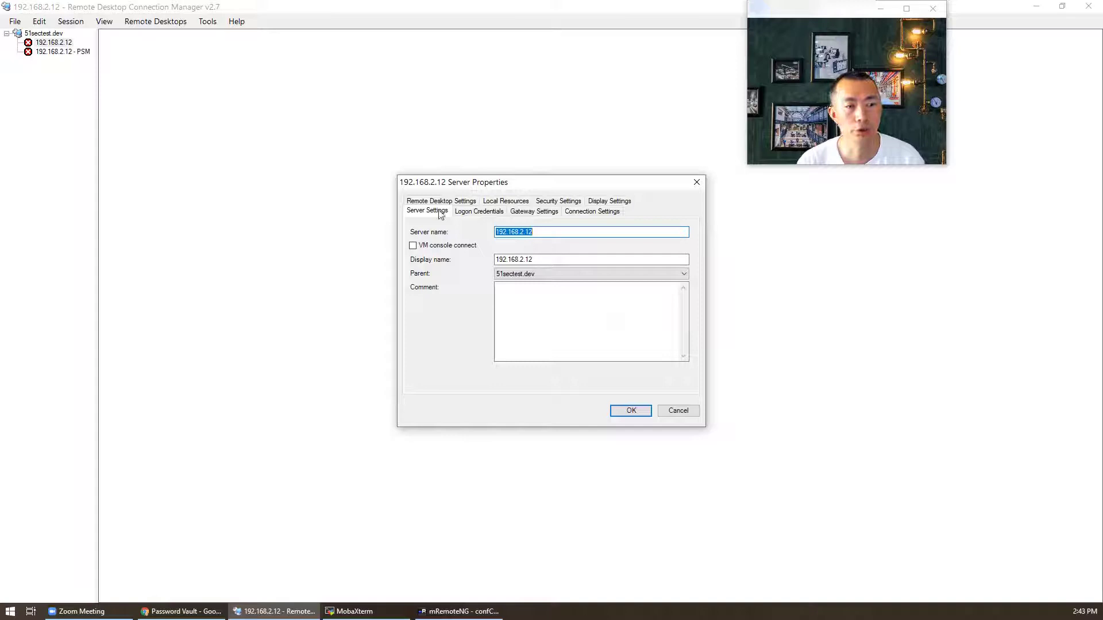
{"action": "left_click", "coordinate": [543, 233]}
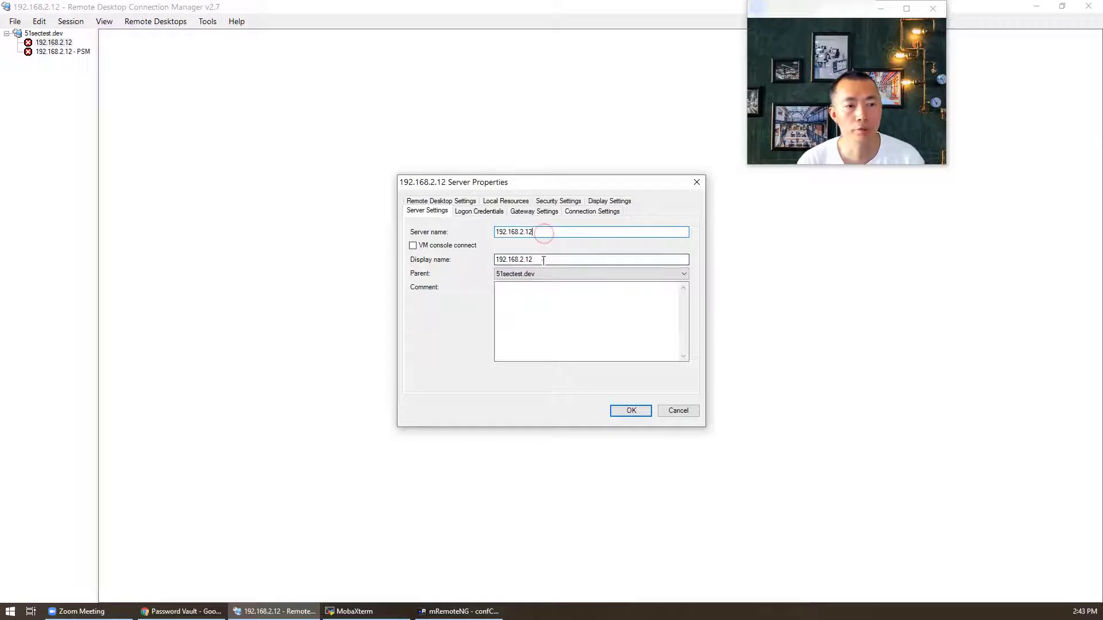
{"action": "left_click", "coordinate": [631, 410]}
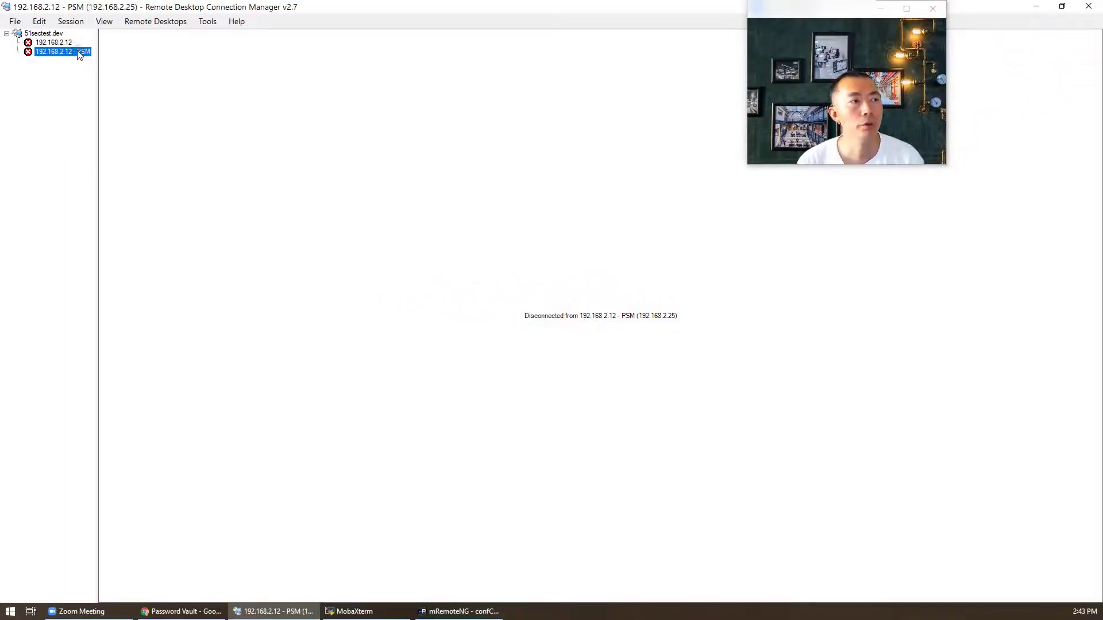
Open the 192.168.2.12 - PSM entry's properties and highlight its server name 192.168.2.25
{"action": "right_click", "coordinate": [79, 52]}
{"action": "left_click", "coordinate": [171, 284]}
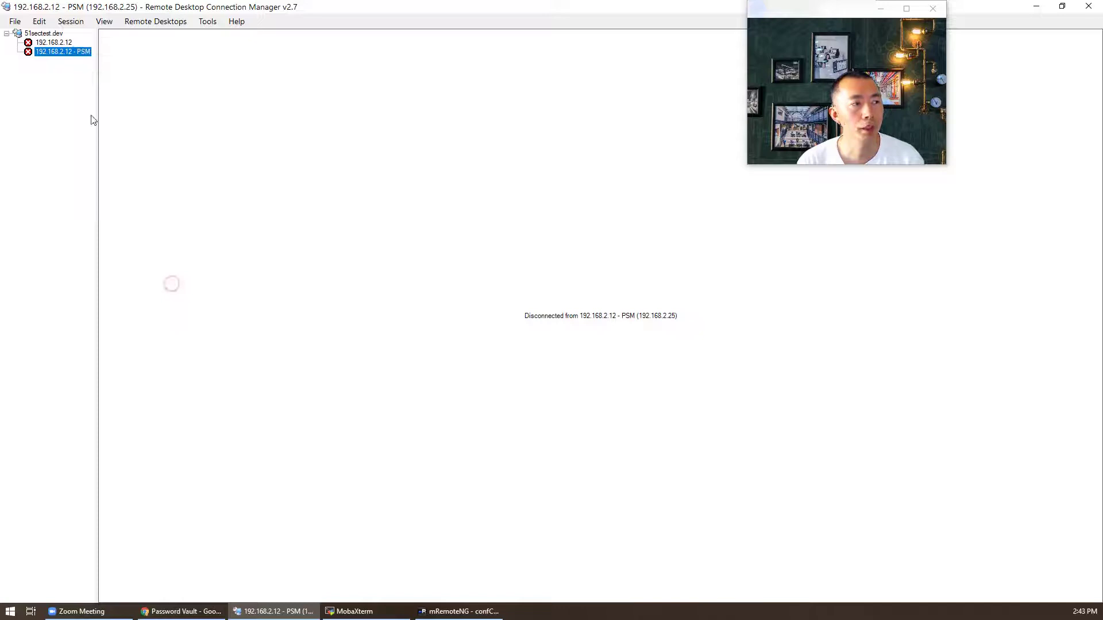
{"action": "right_click", "coordinate": [87, 53]}
{"action": "left_click", "coordinate": [176, 277]}
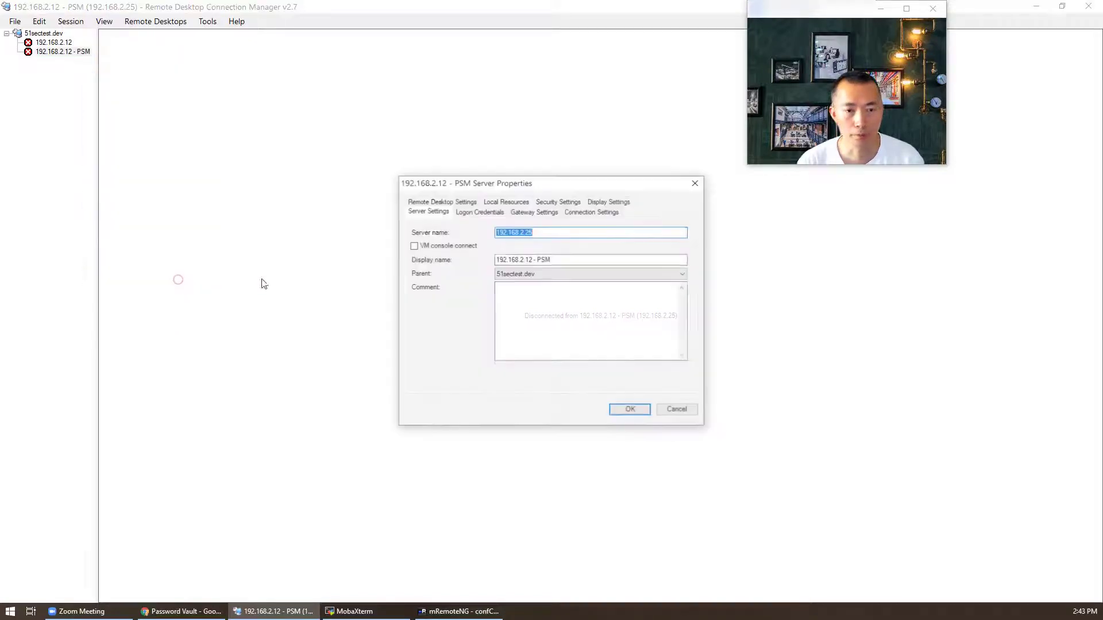
{"action": "left_click", "coordinate": [541, 233]}
{"action": "left_click_drag", "start_coordinate": [540, 233], "coordinate": [495, 234]}
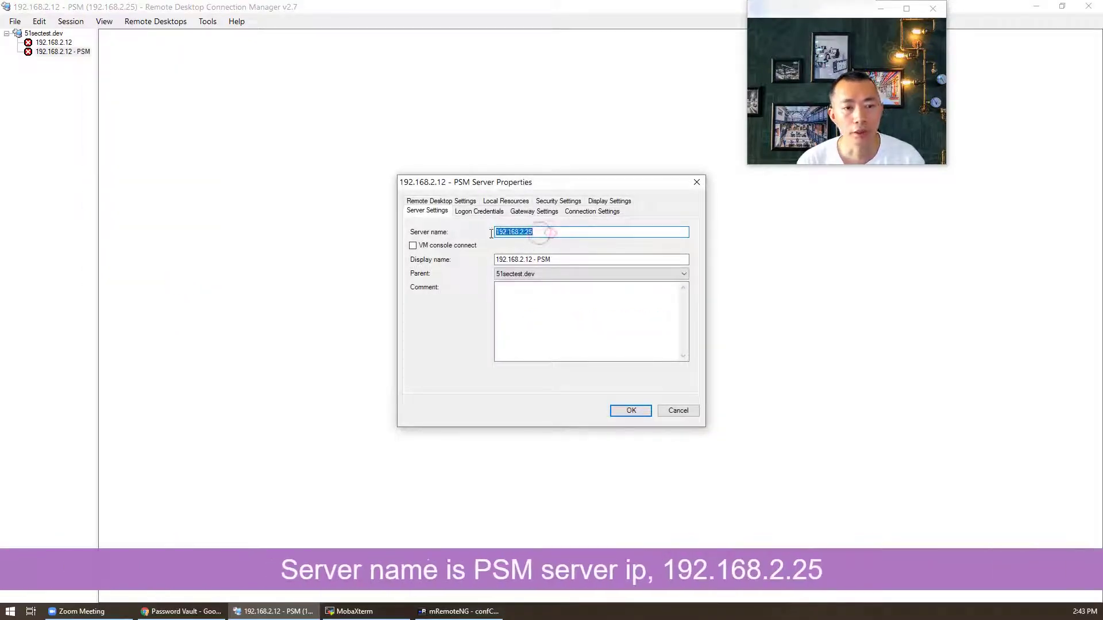
{"action": "left_click", "coordinate": [545, 234]}
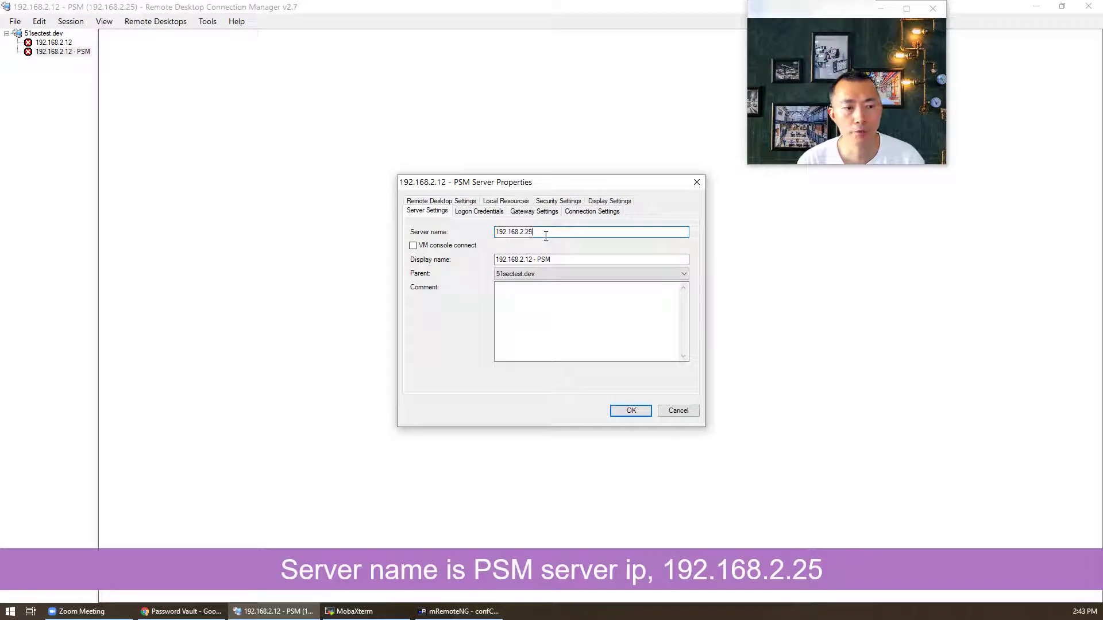
{"action": "left_click_drag", "start_coordinate": [545, 233], "coordinate": [496, 233]}
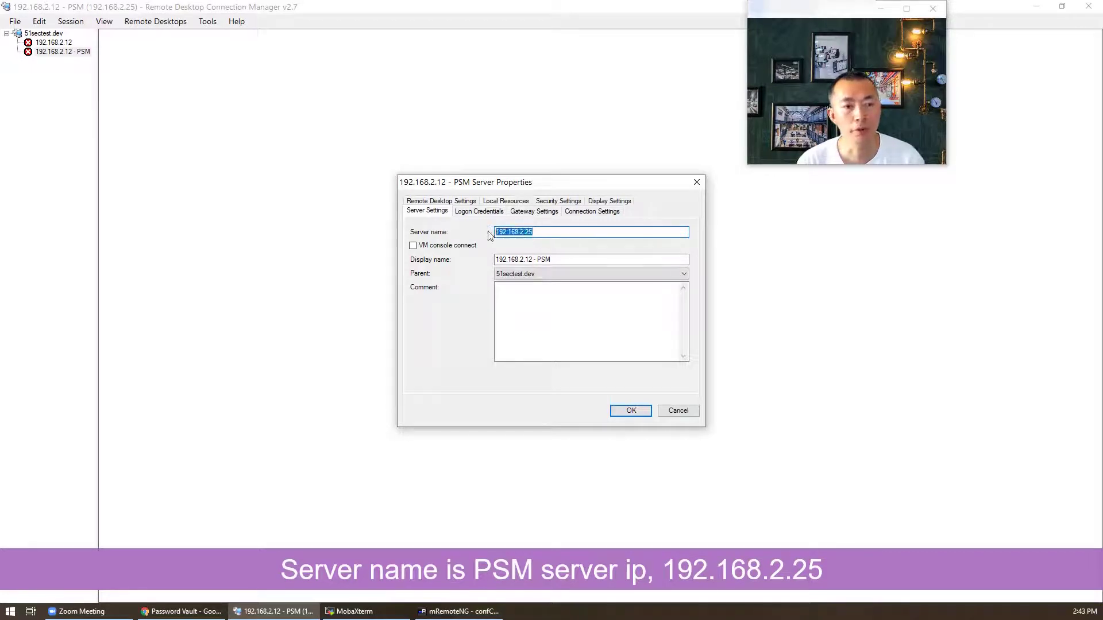
{"action": "left_click", "coordinate": [540, 234]}
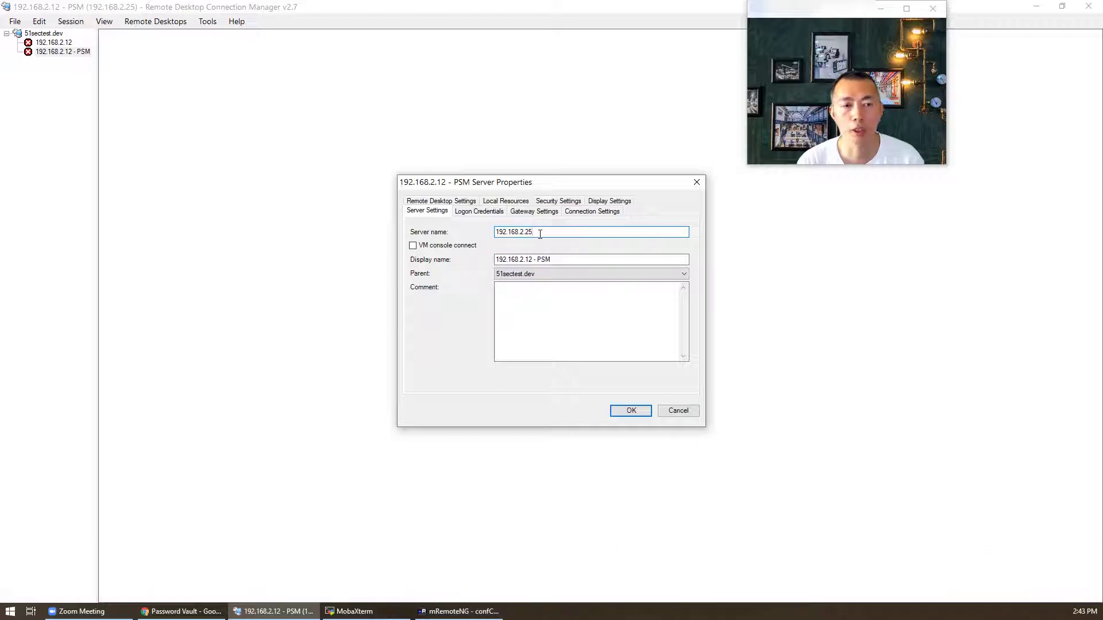
Highlight the target address 192.168.2.12 in the display name '192.168.2.12 - PSM'
{"action": "left_click", "coordinate": [537, 260]}
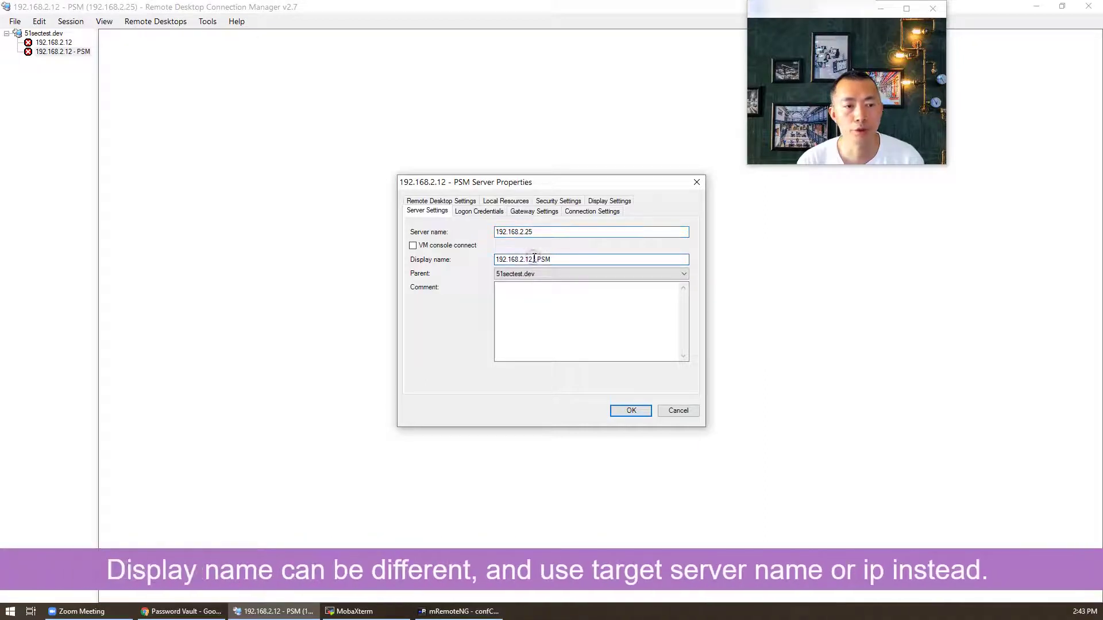
{"action": "left_click_drag", "start_coordinate": [534, 260], "coordinate": [494, 260]}
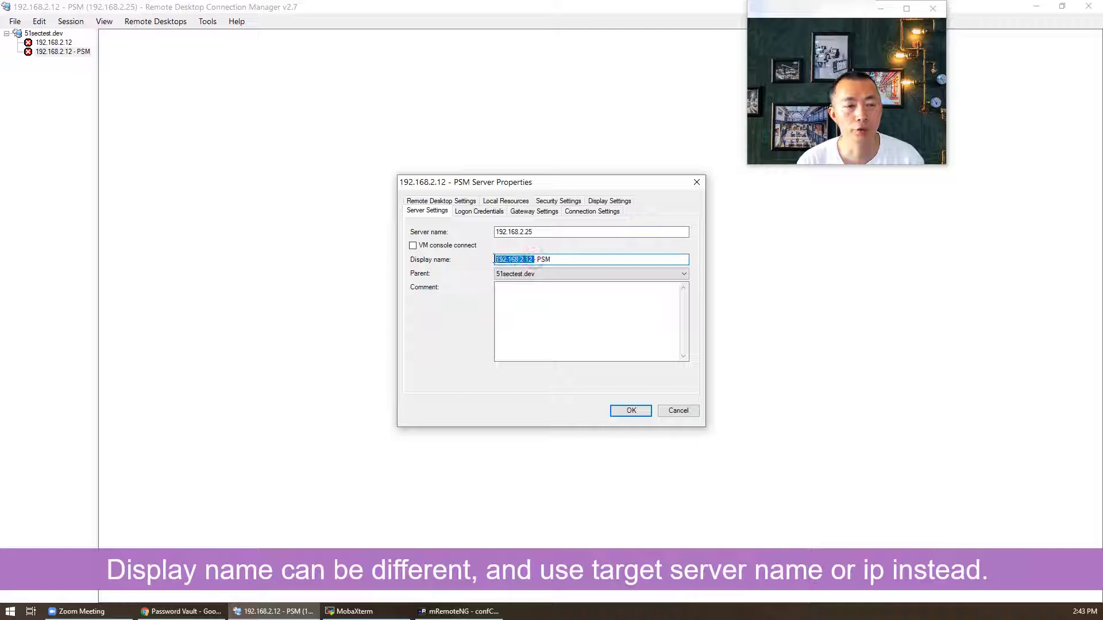
{"action": "left_click", "coordinate": [559, 260]}
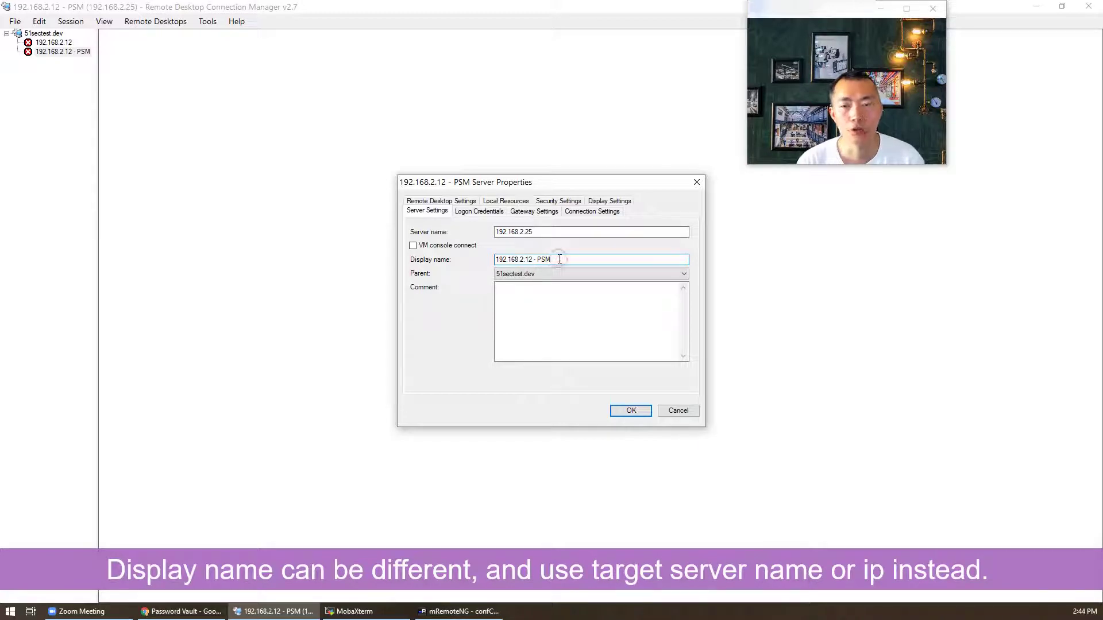
{"action": "left_click", "coordinate": [560, 259]}
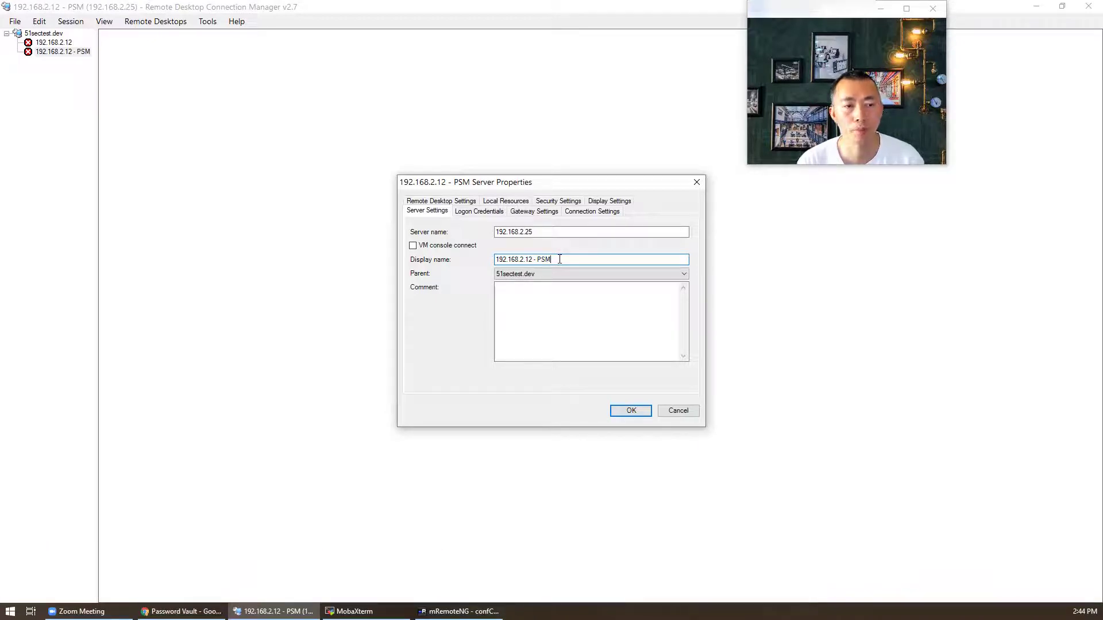
Look through the PSM entry's Connection Settings, Logon Credentials and Server Settings tabs
{"action": "left_click", "coordinate": [592, 211]}
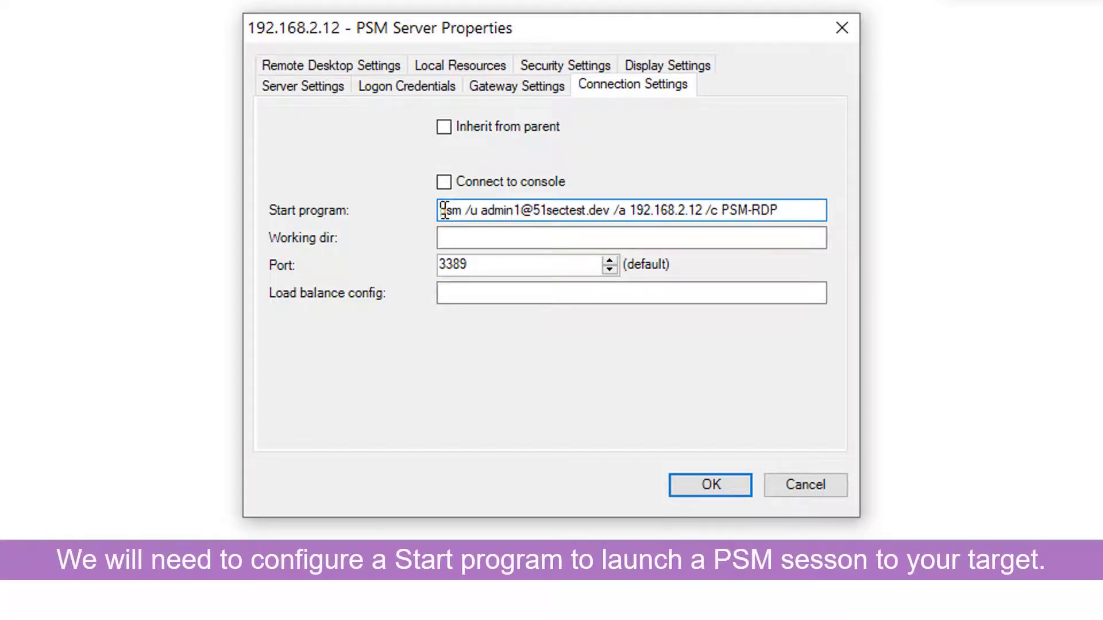
{"action": "left_click", "coordinate": [396, 88]}
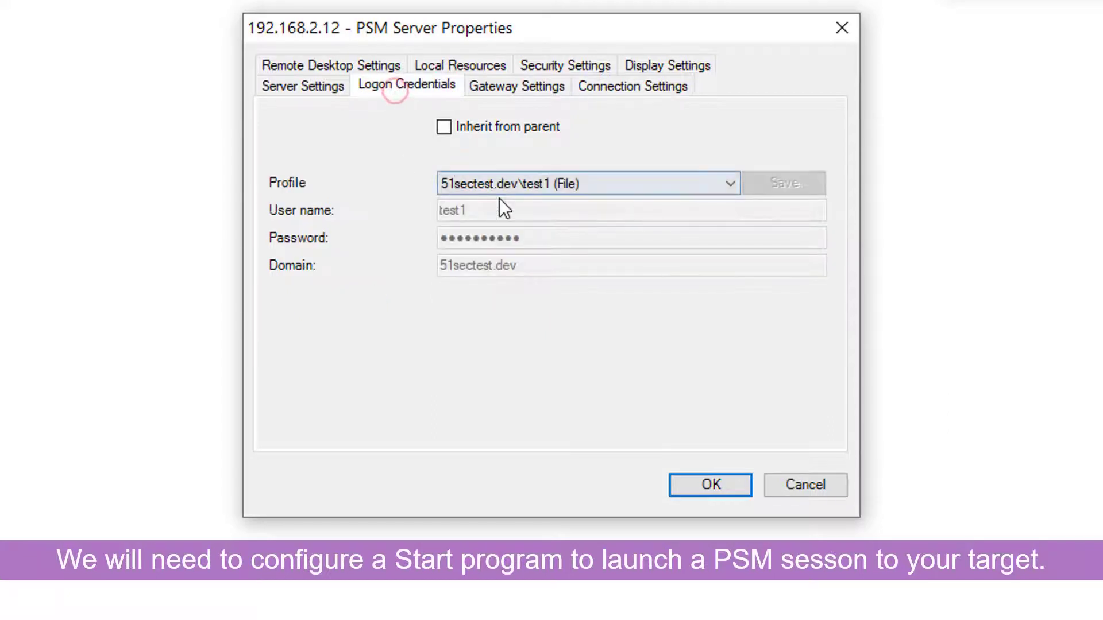
{"action": "left_click", "coordinate": [635, 86]}
{"action": "left_click", "coordinate": [319, 86]}
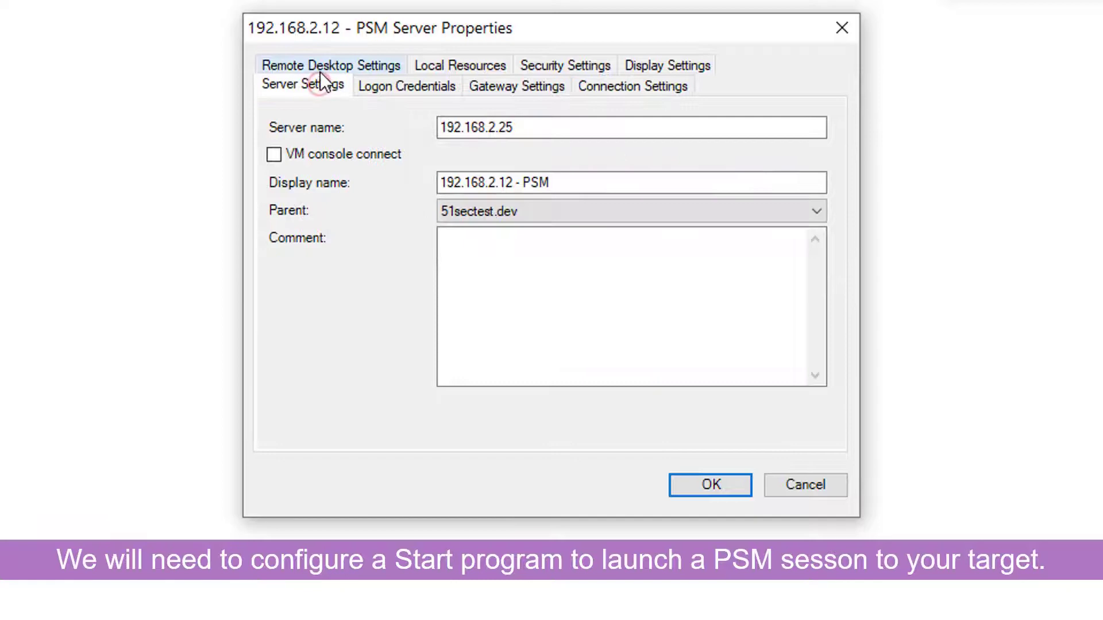
{"action": "left_click", "coordinate": [549, 132]}
{"action": "left_click", "coordinate": [662, 92]}
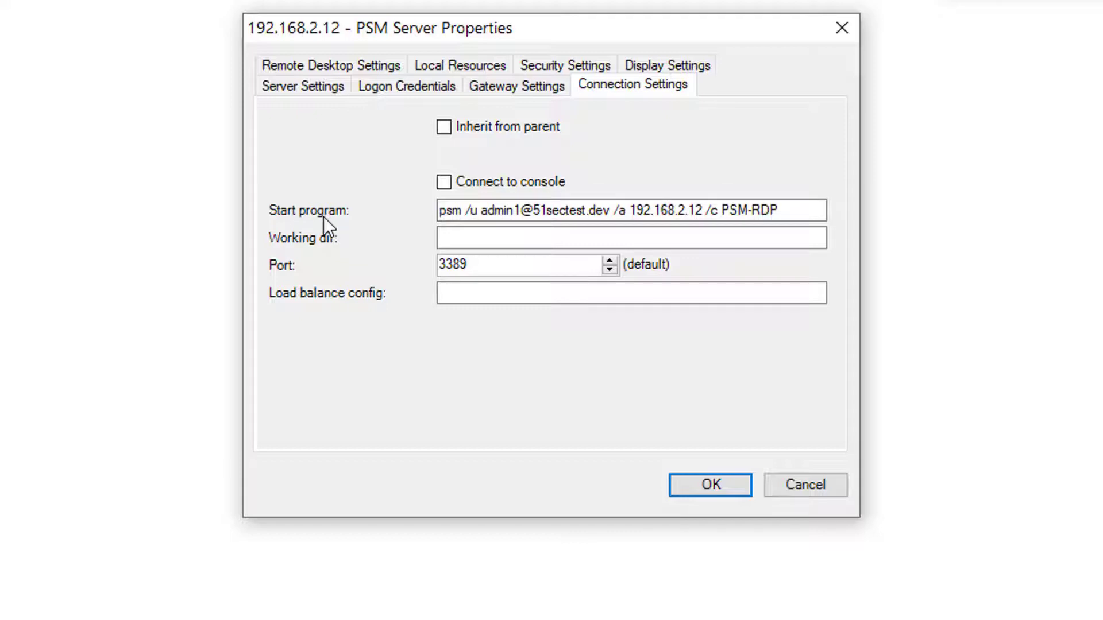
Inspect the start program's user, /a 192.168.2.12 and /c PSM-RDP arguments, then close with OK
{"action": "left_click", "coordinate": [460, 211]}
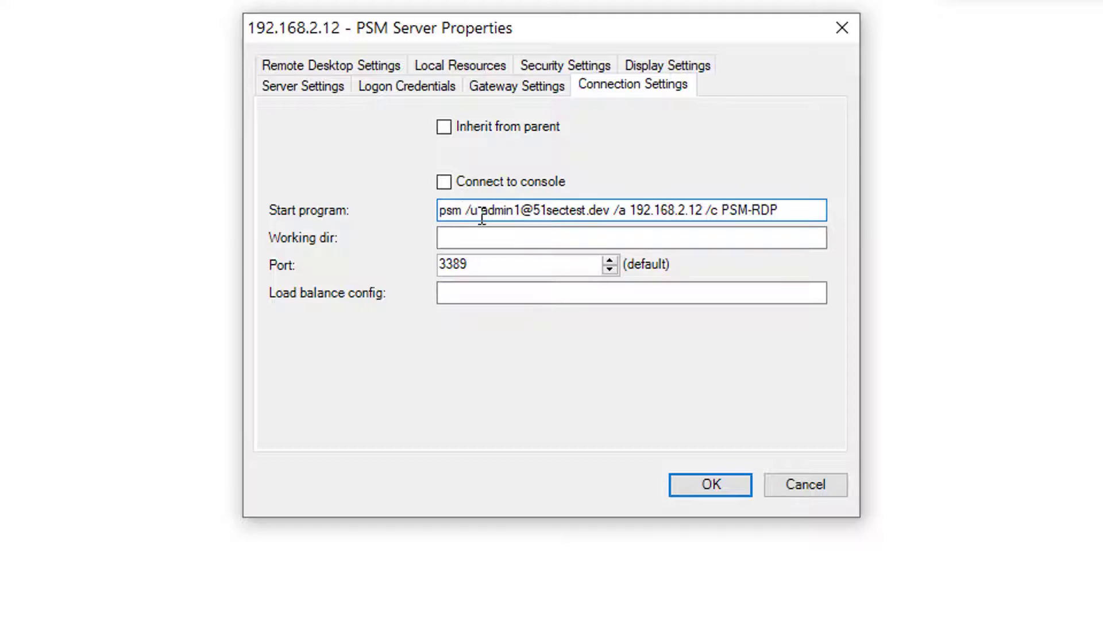
{"action": "left_click_drag", "start_coordinate": [479, 214], "coordinate": [693, 211]}
{"action": "left_click", "coordinate": [611, 211]}
{"action": "left_click", "coordinate": [631, 211]}
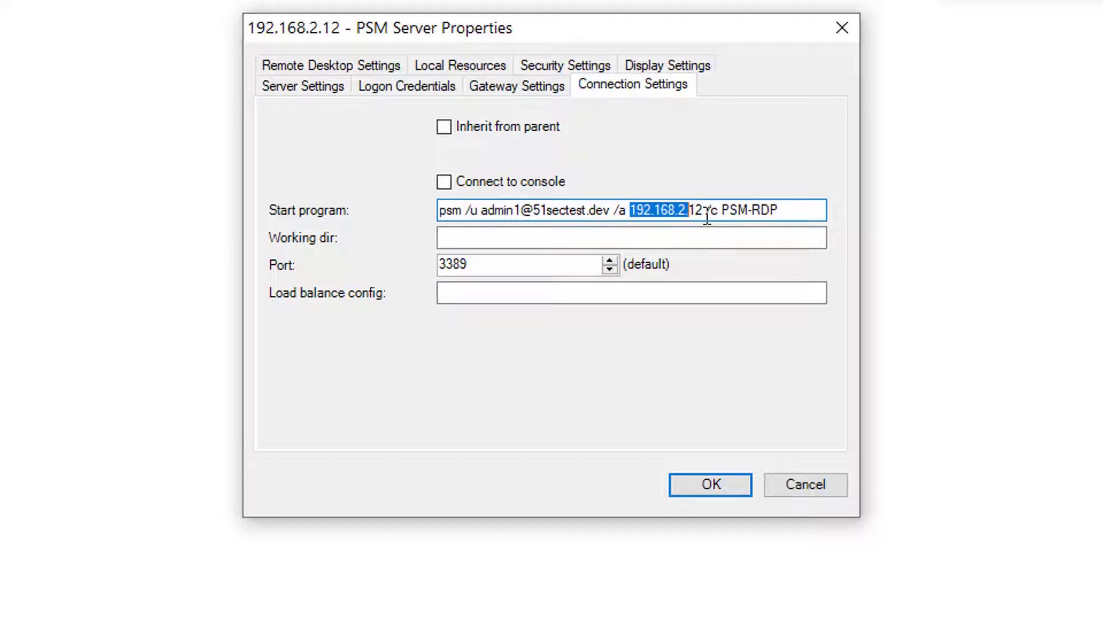
{"action": "left_click_drag", "start_coordinate": [721, 211], "coordinate": [419, 203]}
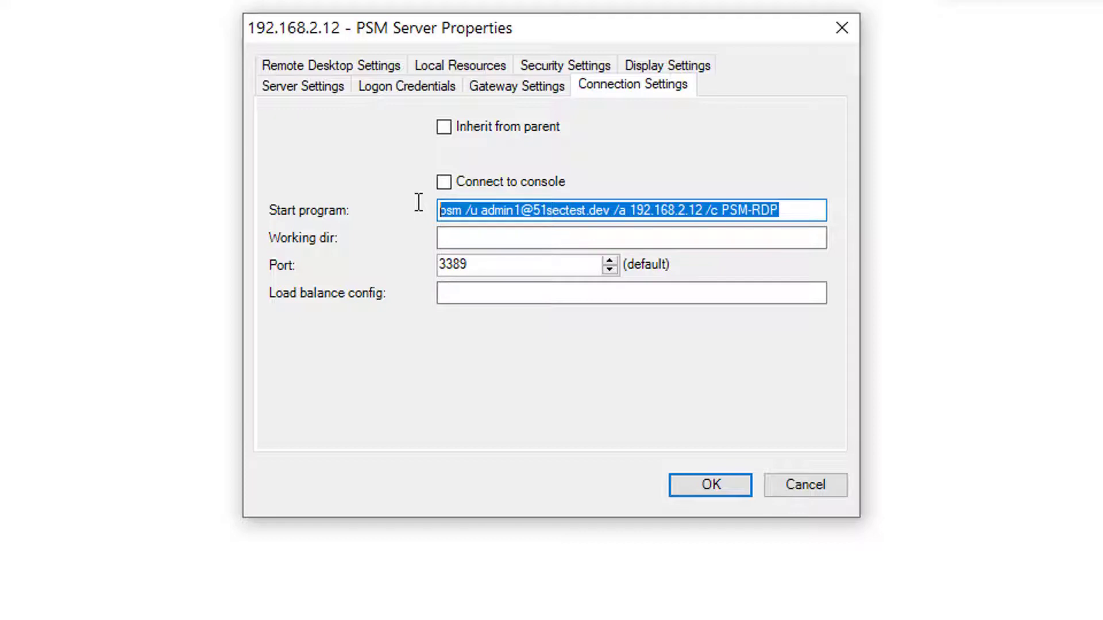
{"action": "left_click", "coordinate": [457, 211]}
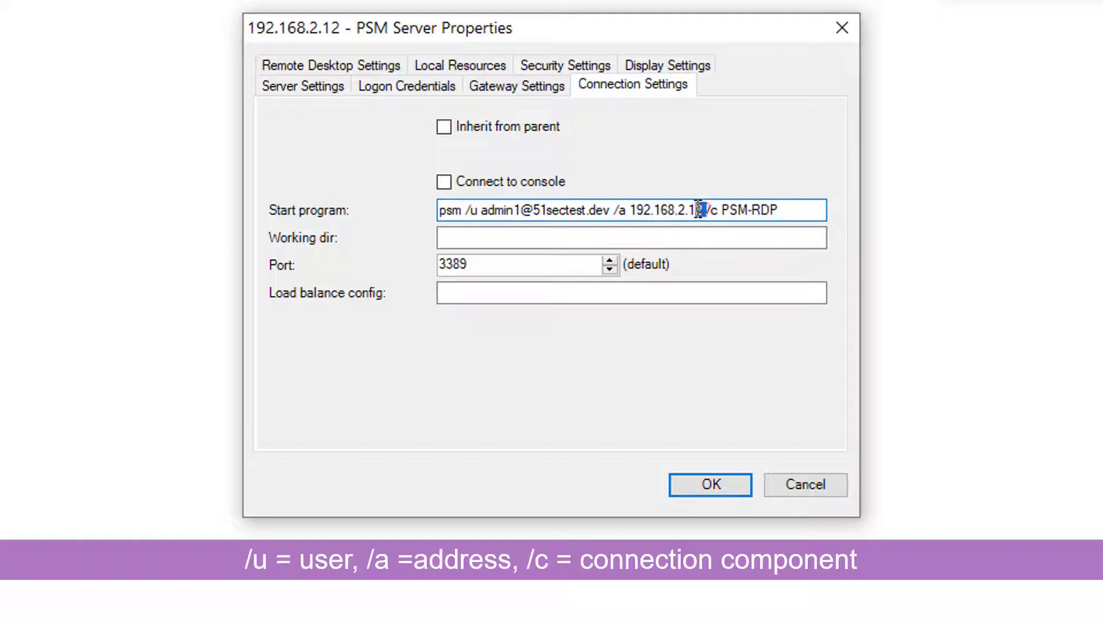
{"action": "left_click_drag", "start_coordinate": [705, 210], "coordinate": [634, 209]}
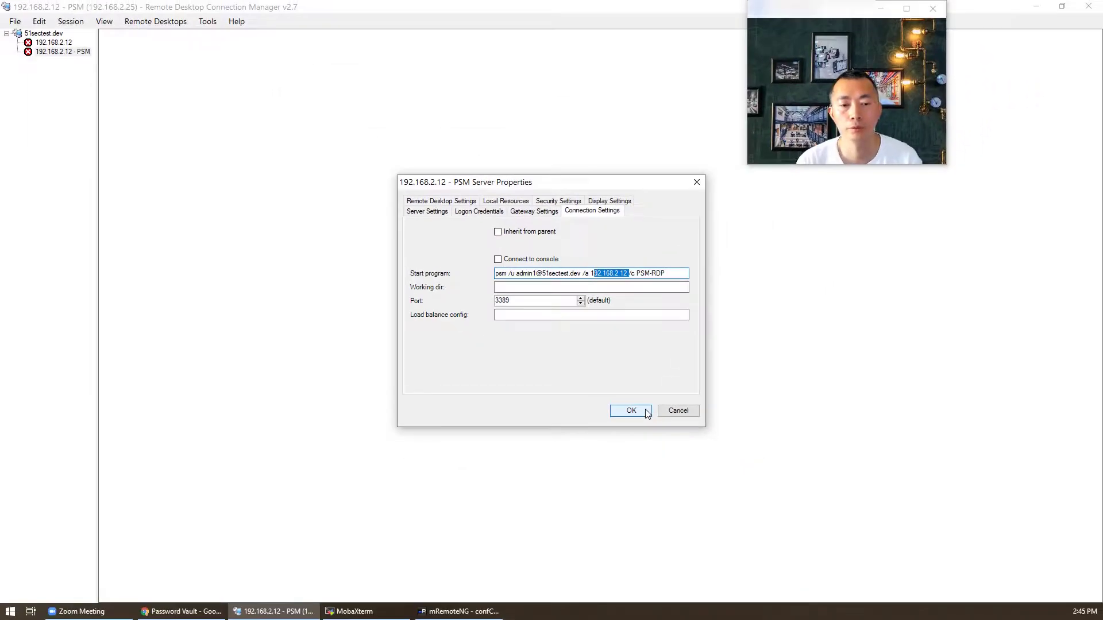
{"action": "left_click", "coordinate": [631, 410]}
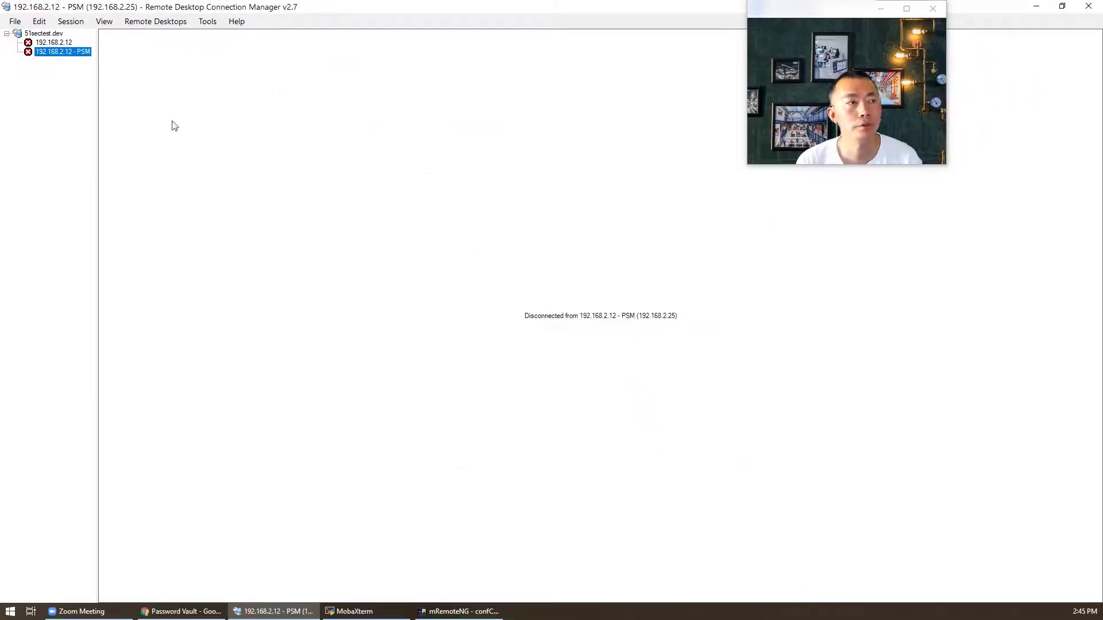
Review the 192.168.2.12 - PSM server's logon credentials and start program, then connect to it
{"action": "right_click", "coordinate": [79, 57]}
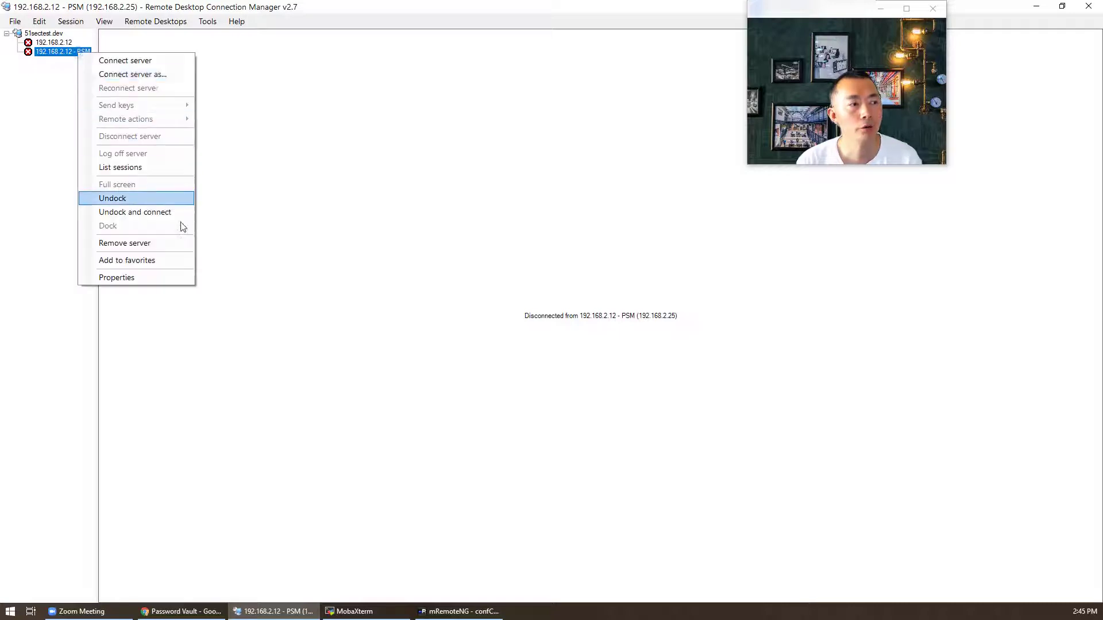
{"action": "left_click", "coordinate": [174, 275]}
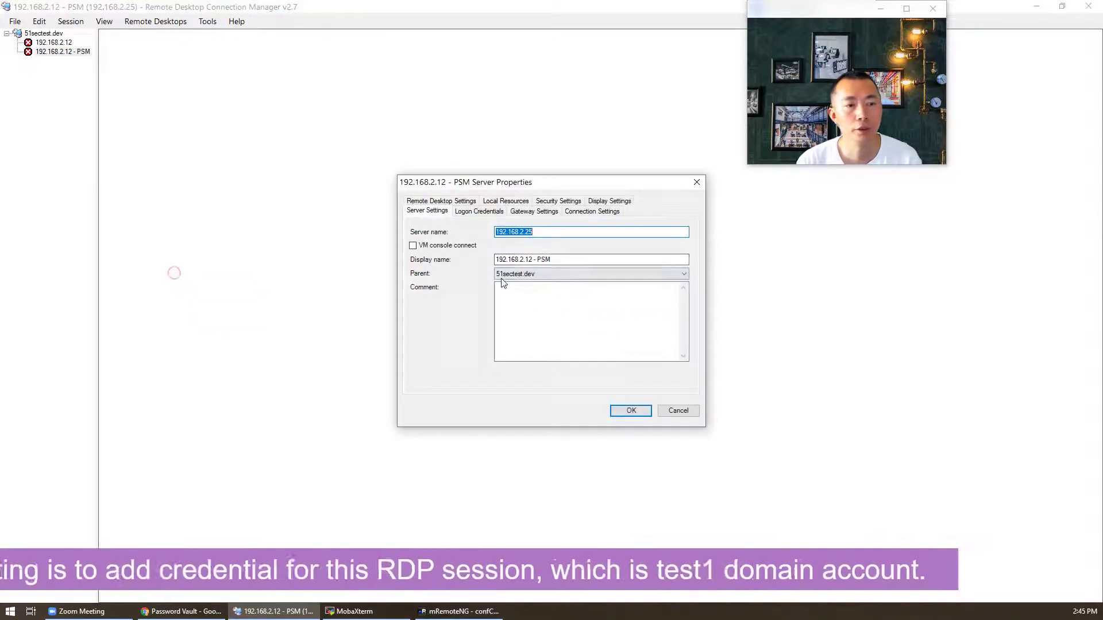
{"action": "left_click", "coordinate": [481, 213]}
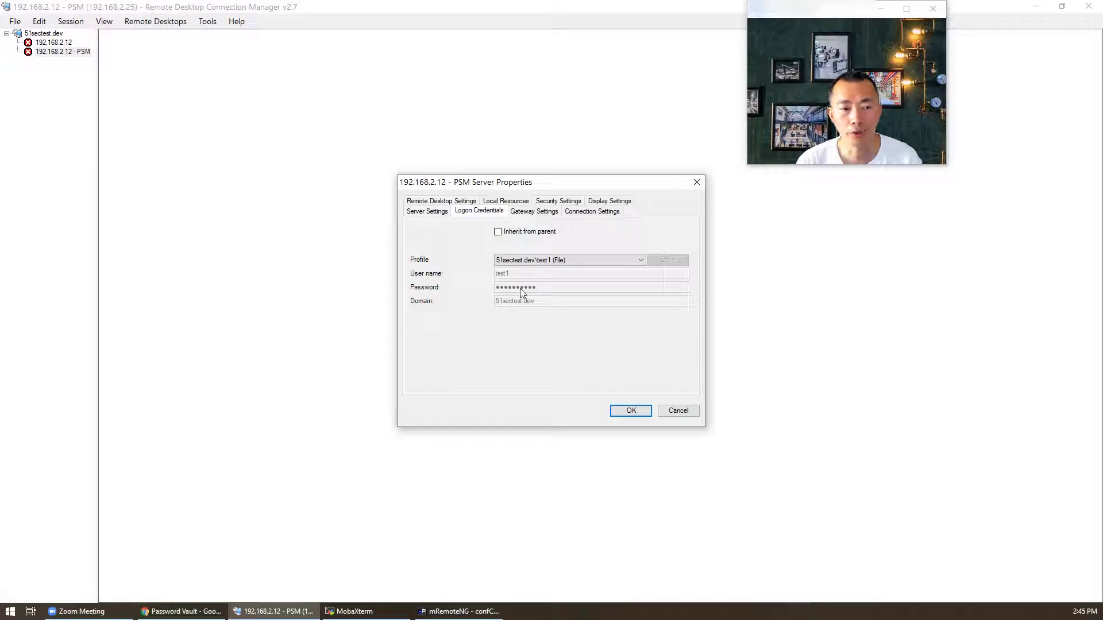
{"action": "left_click", "coordinate": [682, 413]}
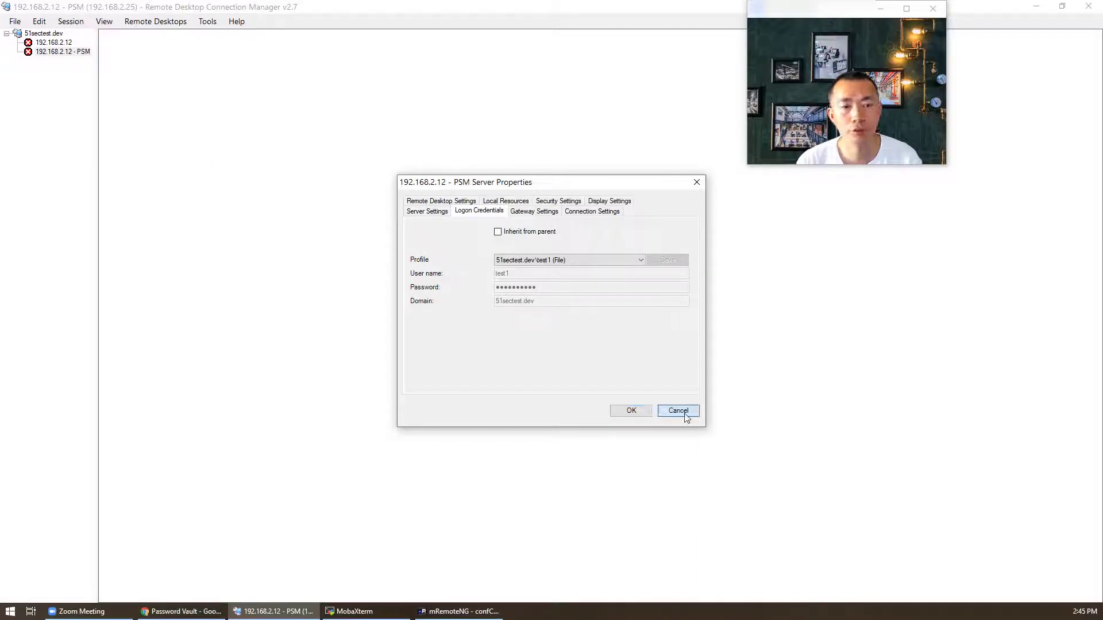
{"action": "left_click", "coordinate": [426, 211]}
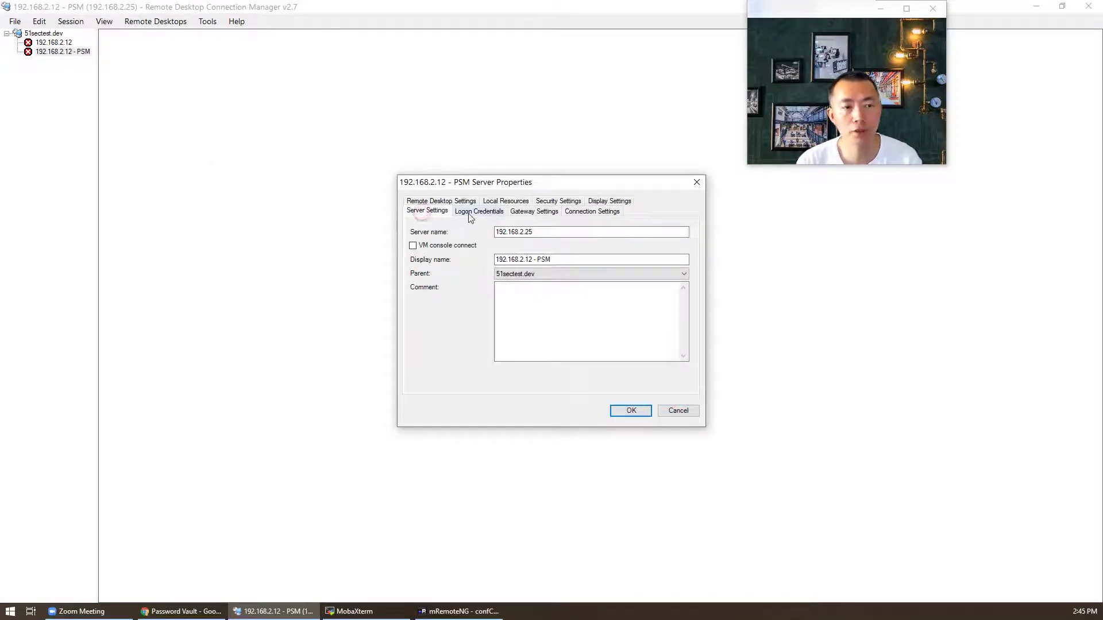
{"action": "left_click", "coordinate": [584, 213]}
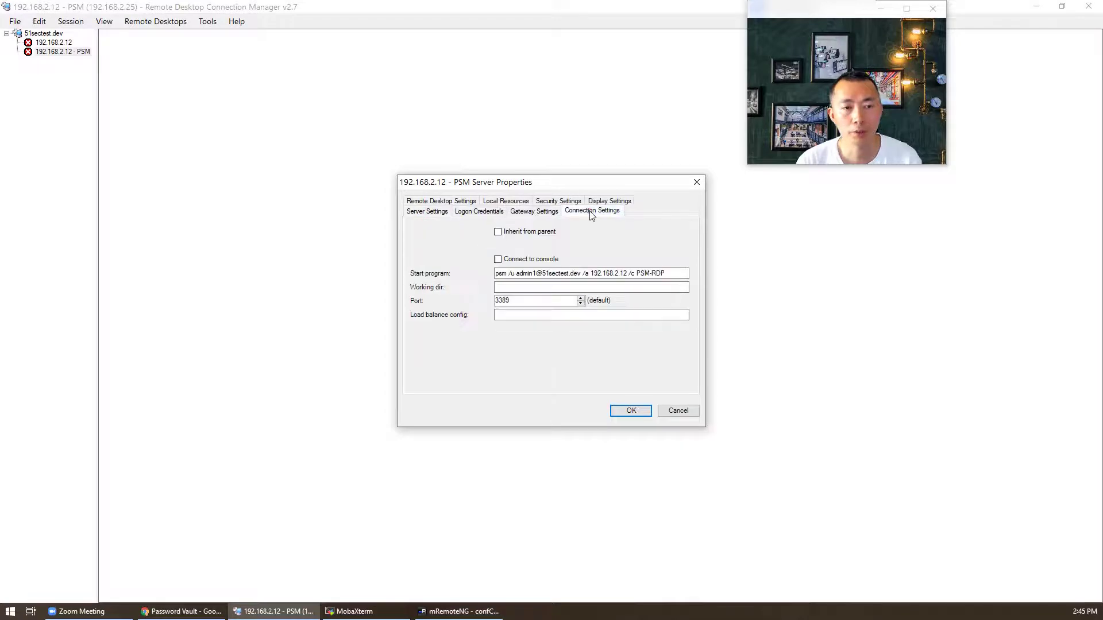
{"action": "left_click", "coordinate": [485, 213]}
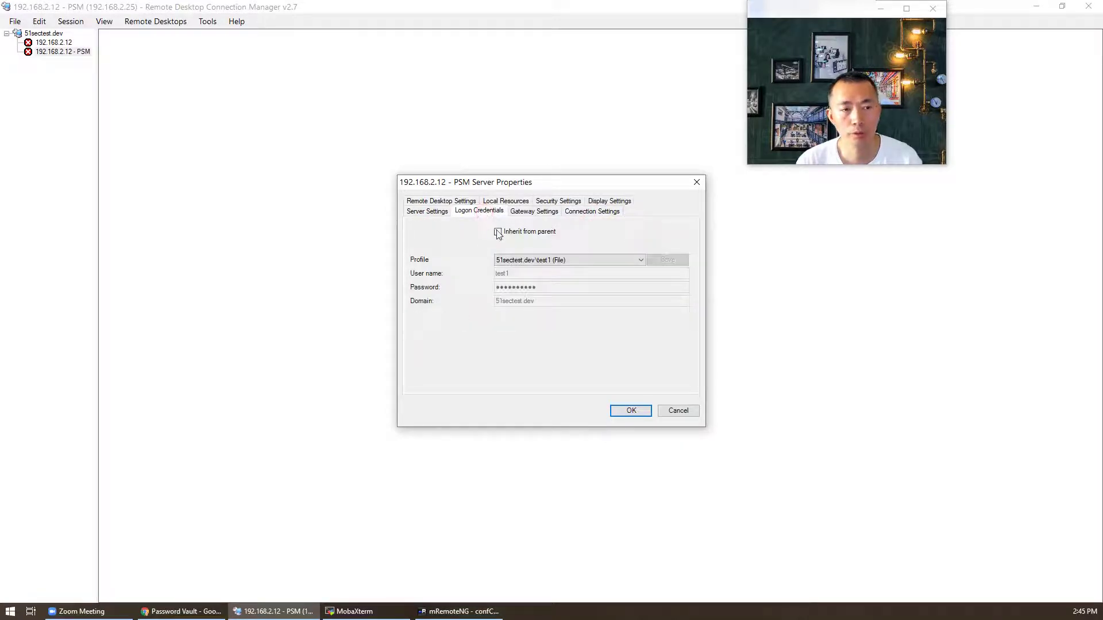
{"action": "left_click", "coordinate": [650, 412]}
{"action": "right_click", "coordinate": [85, 54]}
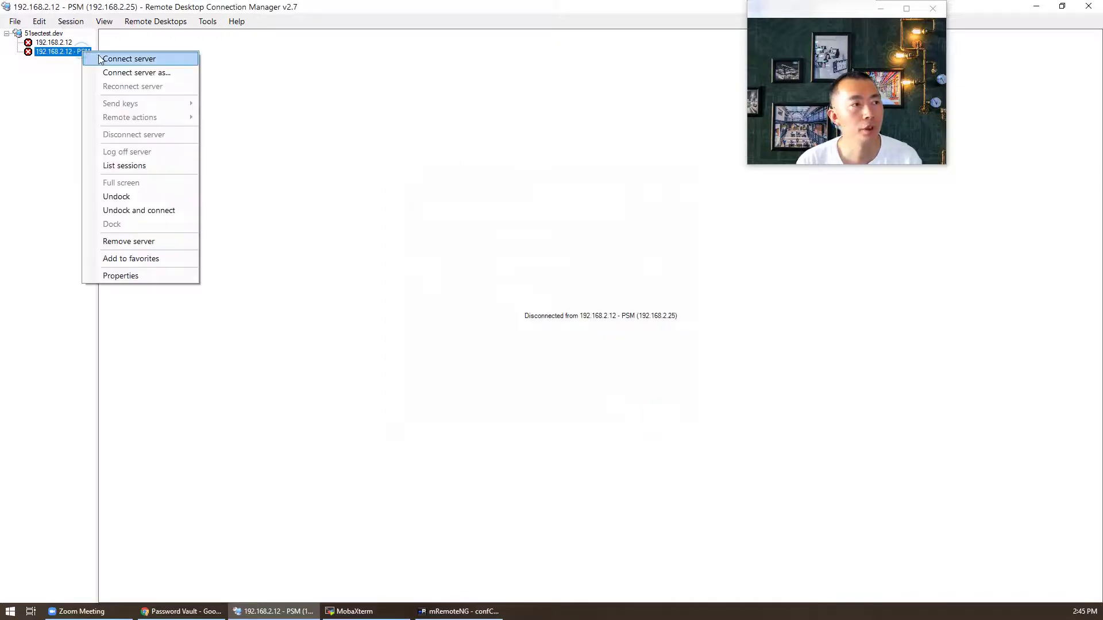
{"action": "left_click", "coordinate": [128, 58]}
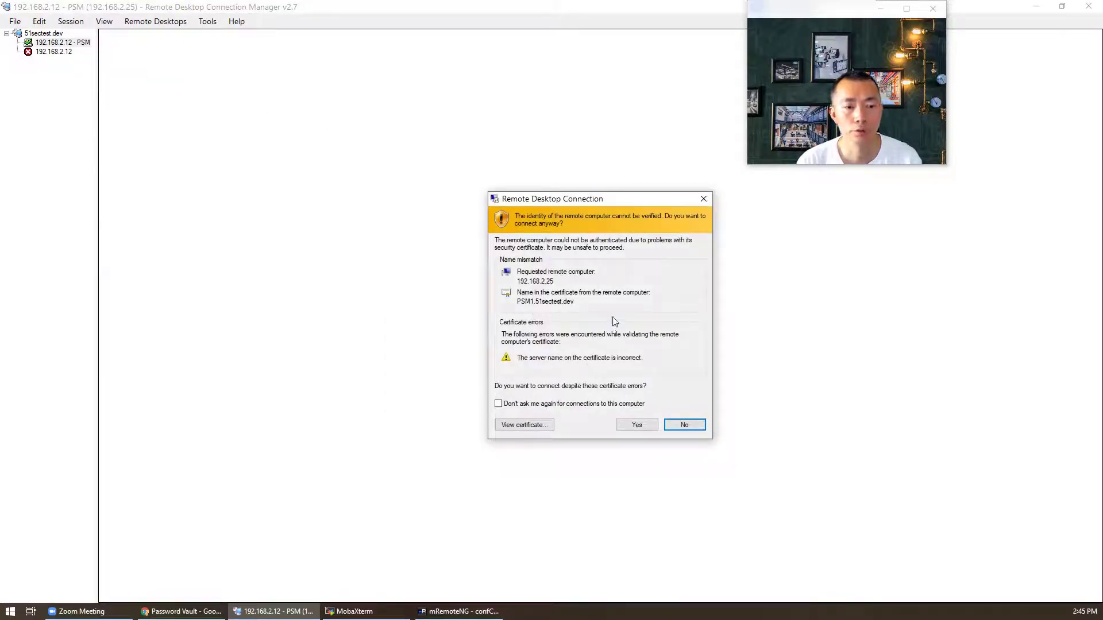
Accept the 192.168.2.25 certificate warning, then disconnect the PSM session once it has opened
{"action": "left_click", "coordinate": [653, 425]}
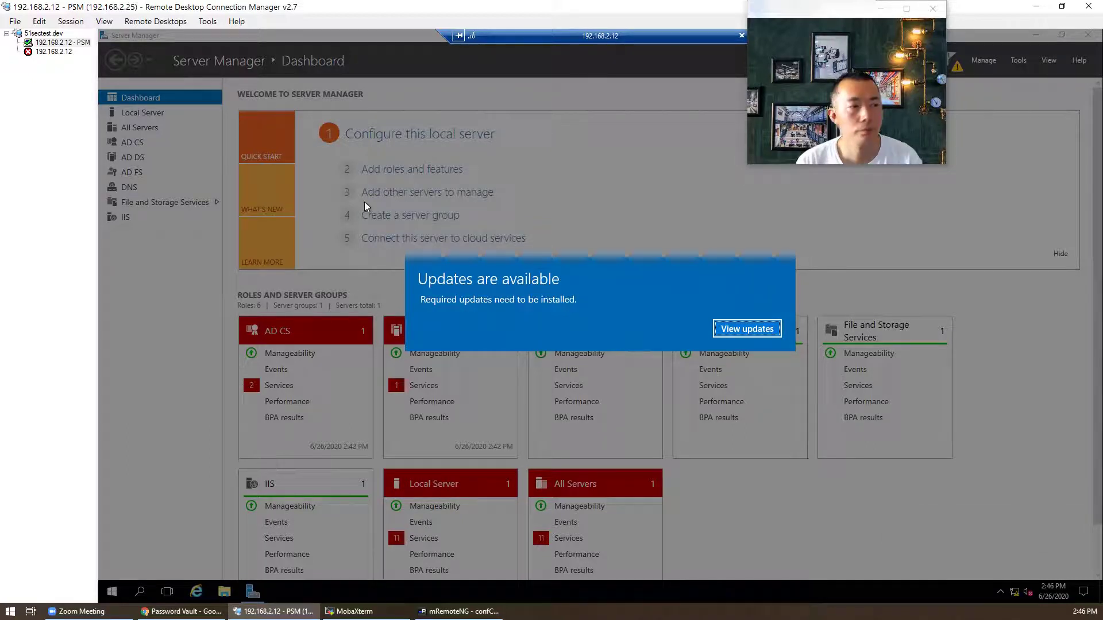
{"action": "right_click", "coordinate": [63, 42]}
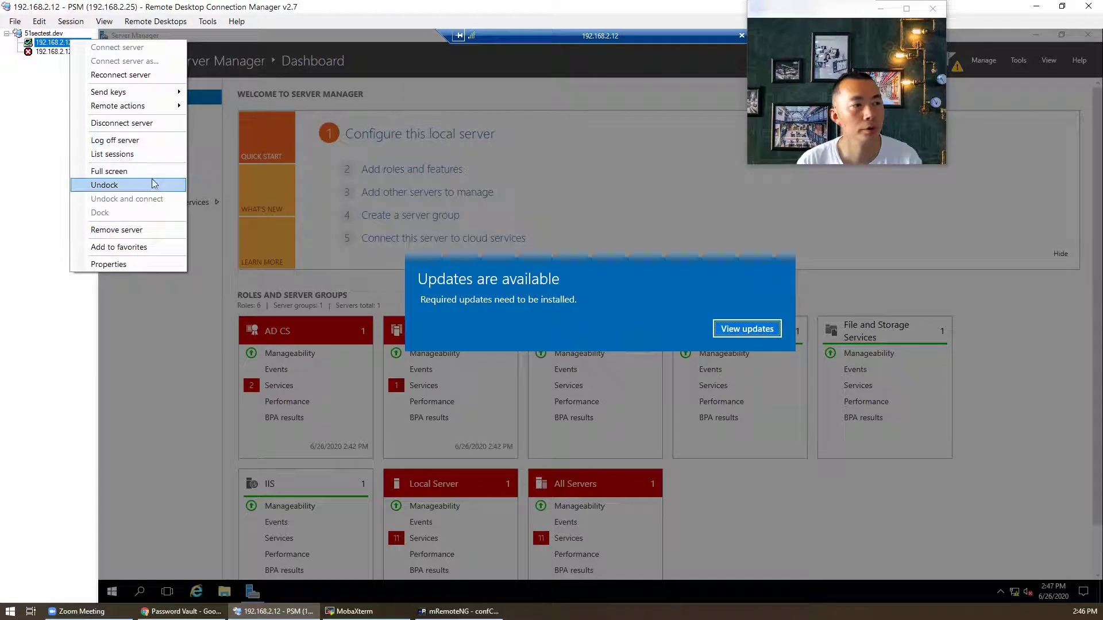
{"action": "left_click", "coordinate": [138, 123]}
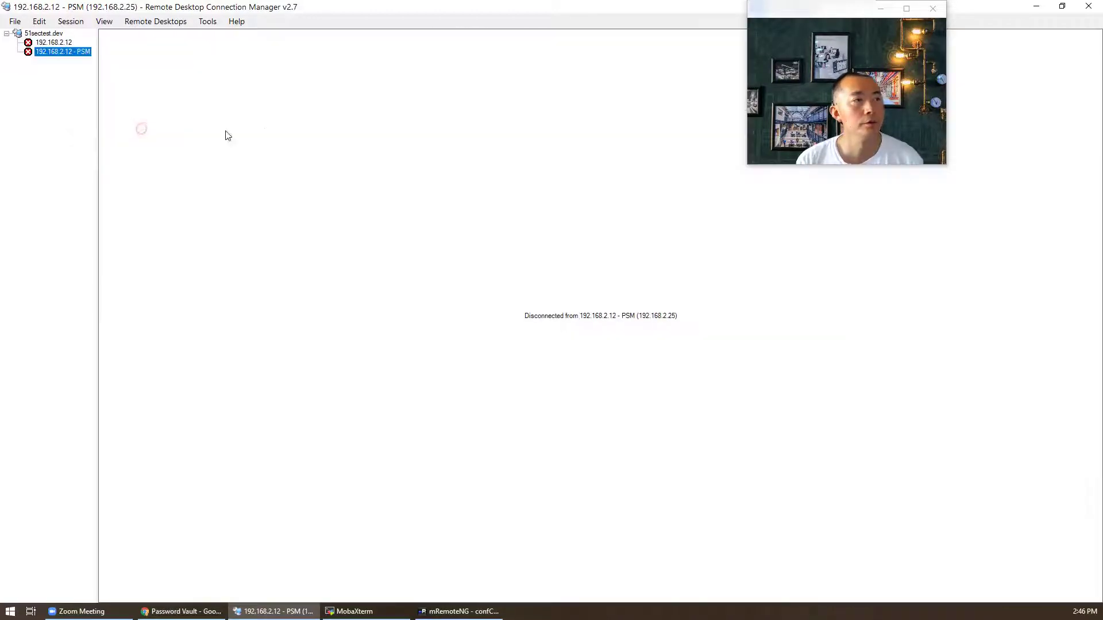
Minimize RDCMan, maximize MobaXterm, expand MRemote sessions and select the 192.168.2.12 session's name
{"action": "left_click", "coordinate": [1036, 6]}
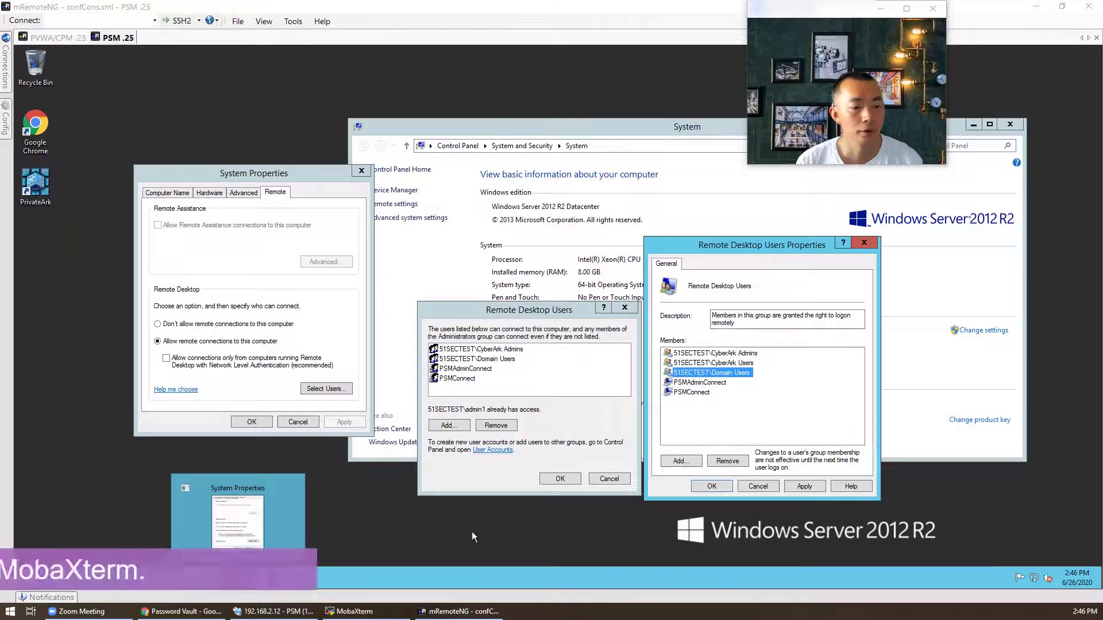
{"action": "left_click", "coordinate": [406, 610]}
{"action": "left_click", "coordinate": [1013, 186]}
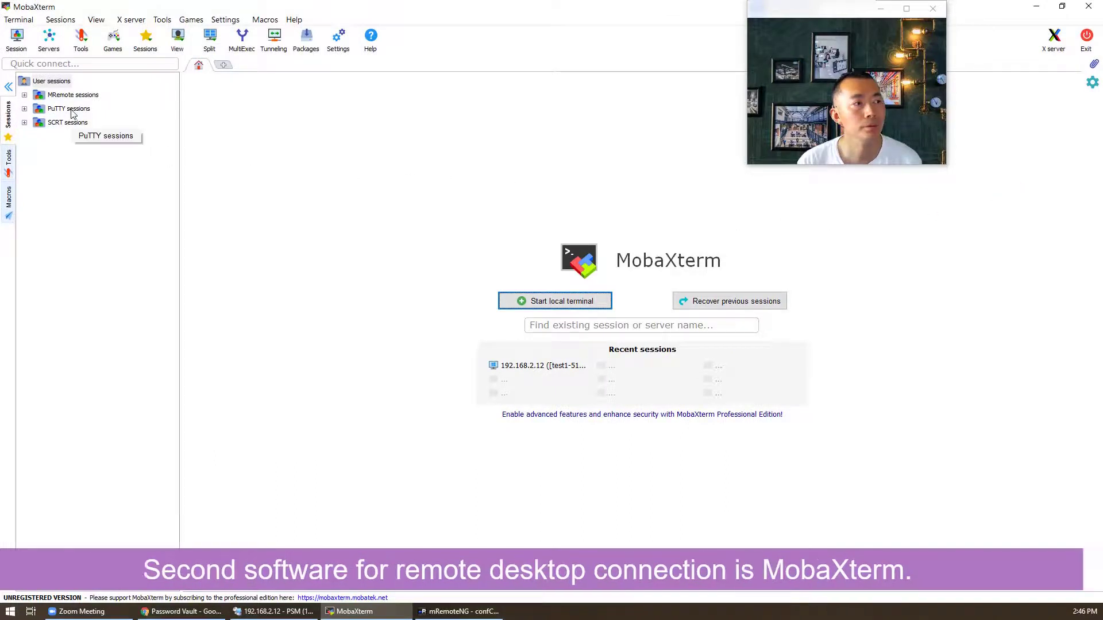
{"action": "left_click", "coordinate": [24, 96]}
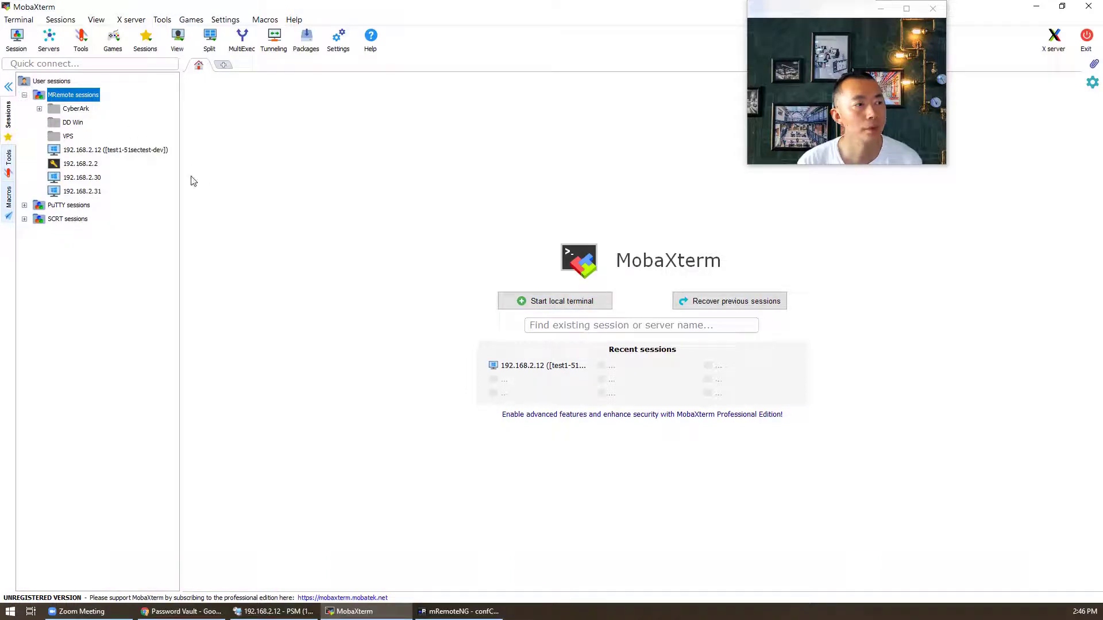
{"action": "left_click", "coordinate": [142, 154]}
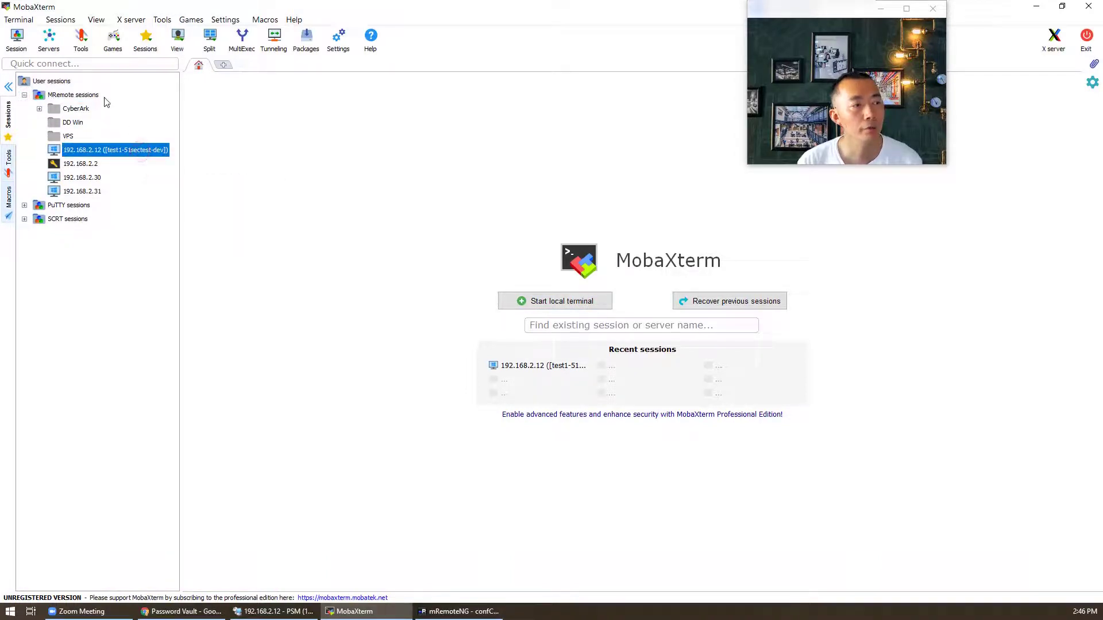
{"action": "left_click", "coordinate": [131, 153]}
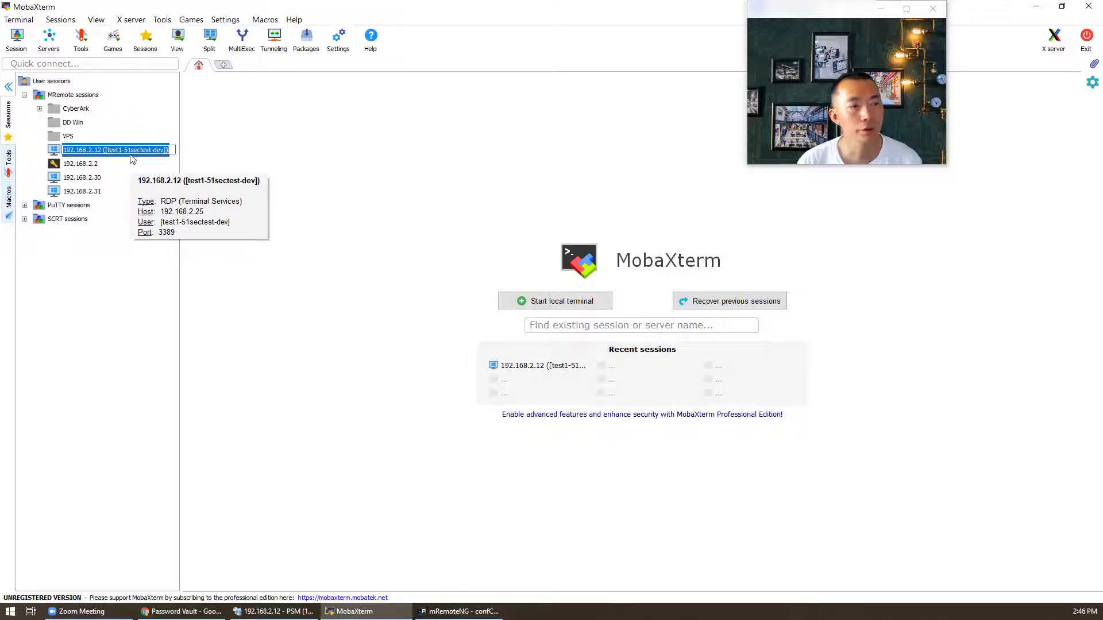
{"action": "left_click", "coordinate": [91, 150]}
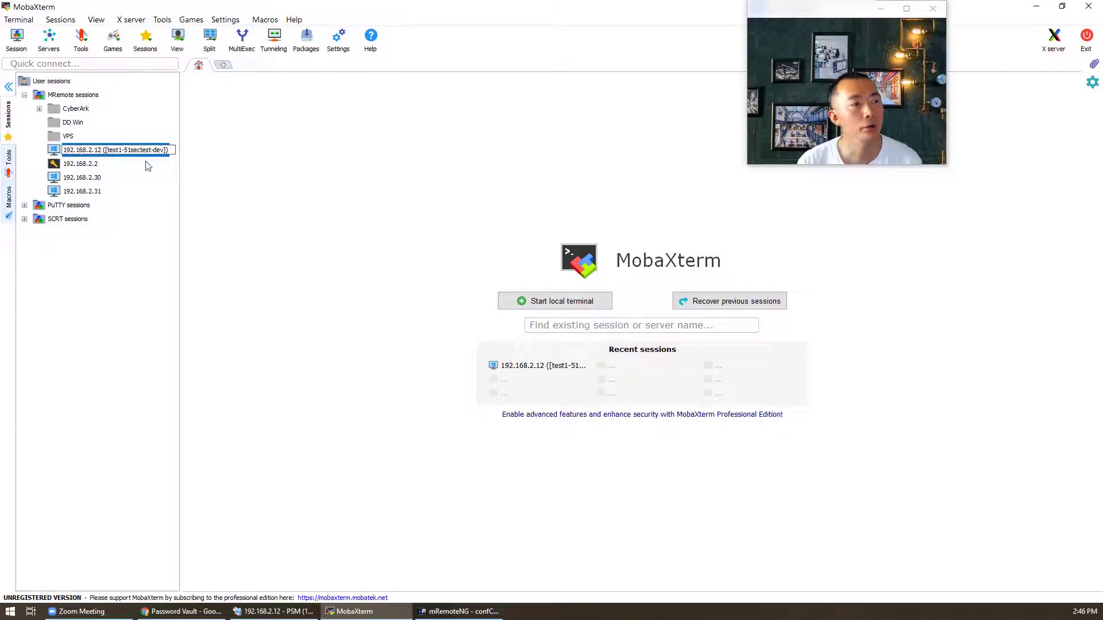
Edit the 192.168.2.12 session and select its remote host address 192.168.2.25
{"action": "key", "text": "Return"}
{"action": "right_click", "coordinate": [54, 149]}
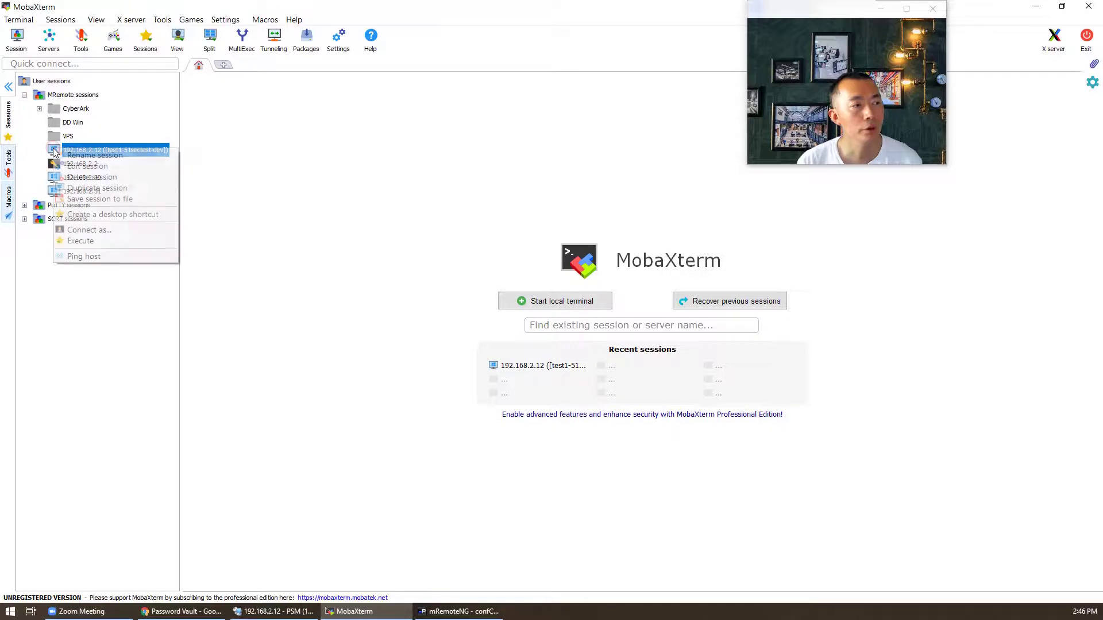
{"action": "left_click", "coordinate": [136, 166]}
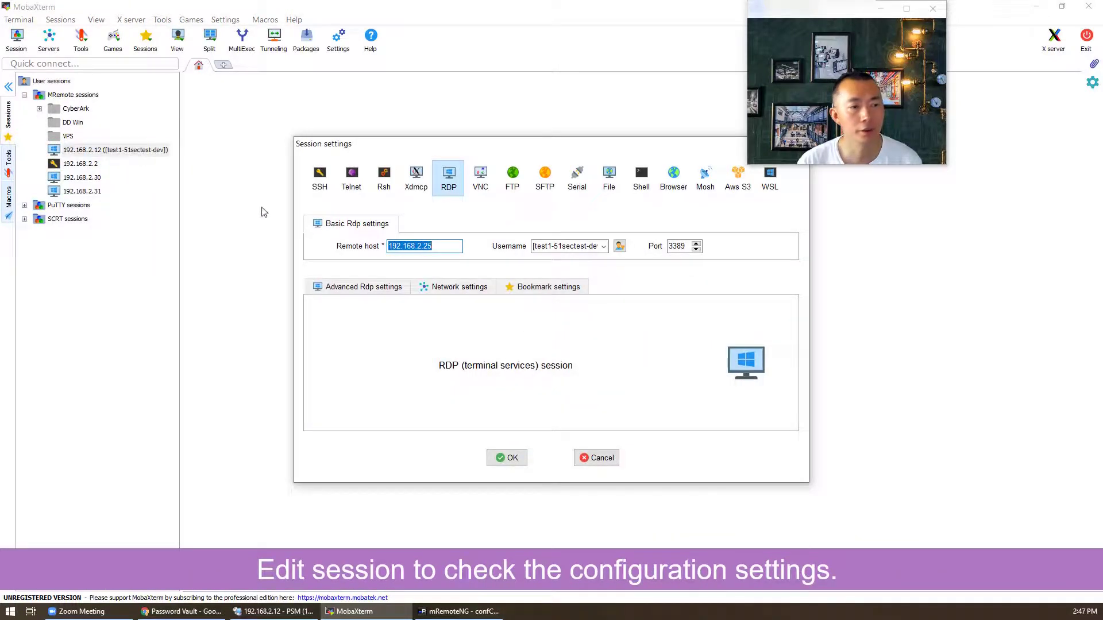
{"action": "left_click", "coordinate": [449, 250]}
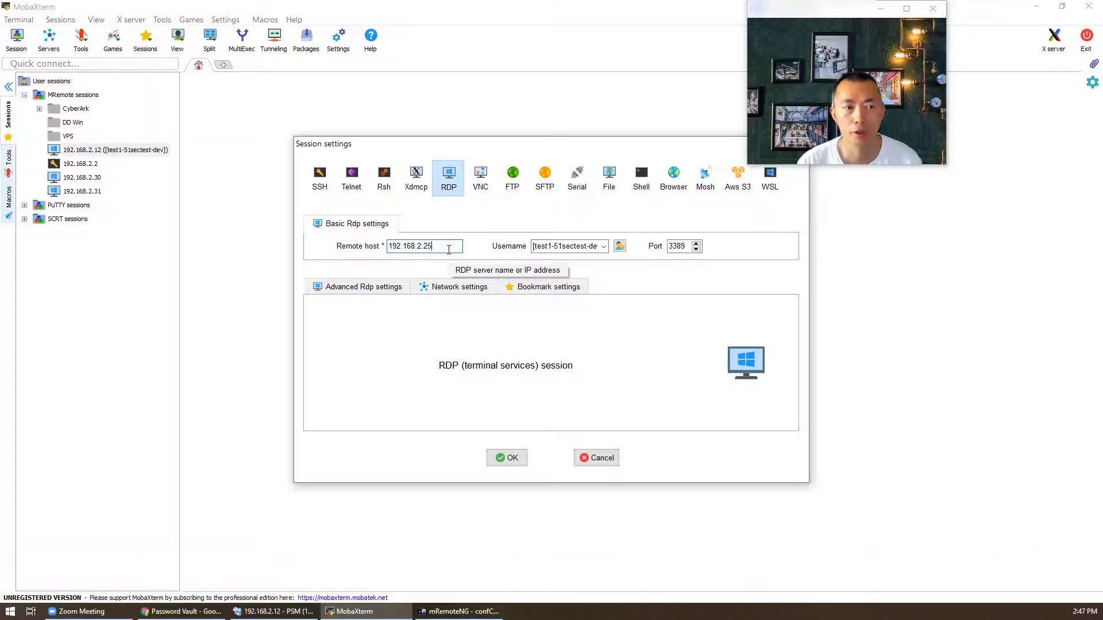
{"action": "left_click_drag", "start_coordinate": [446, 245], "coordinate": [389, 246]}
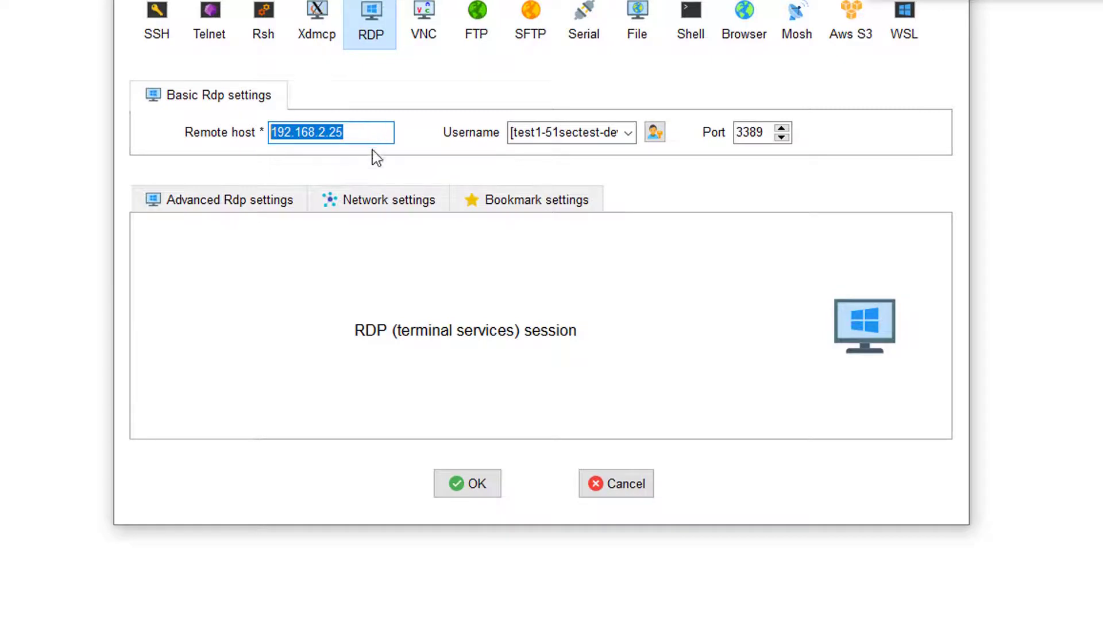
Inspect the PSM start command in the Advanced RDP settings' remote command field
{"action": "left_click", "coordinate": [270, 198]}
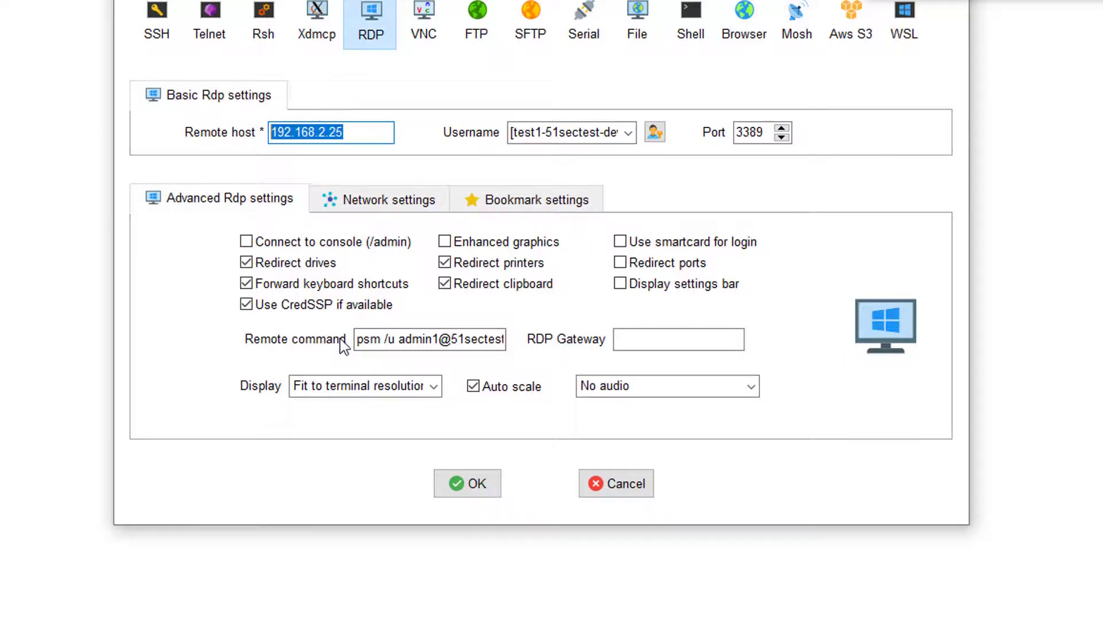
{"action": "left_click_drag", "start_coordinate": [357, 339], "coordinate": [619, 335]}
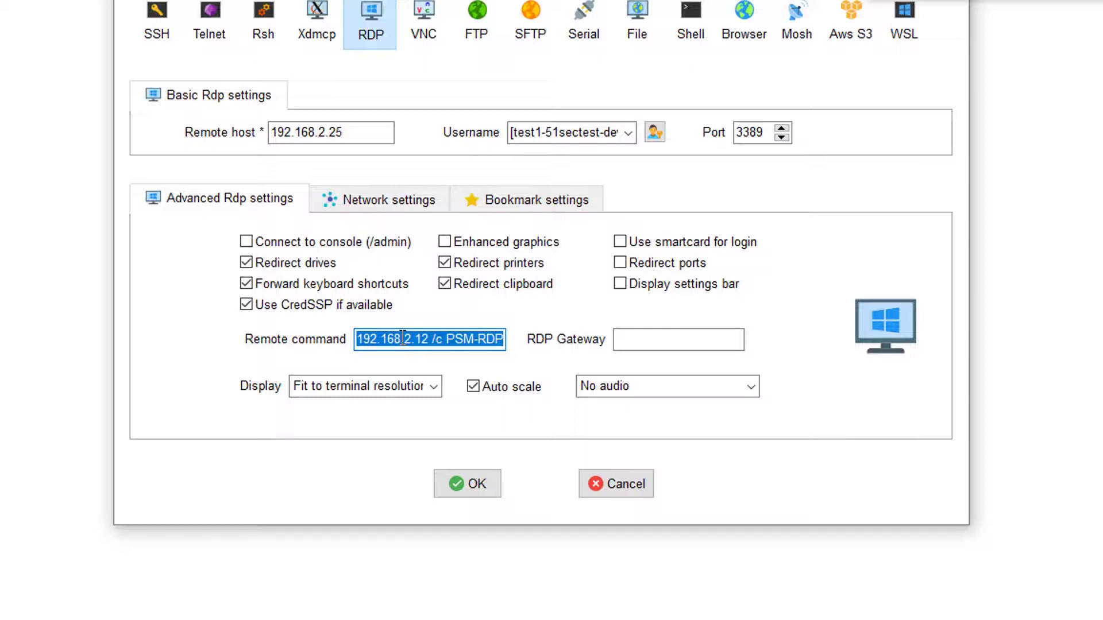
{"action": "left_click_drag", "start_coordinate": [409, 338], "coordinate": [278, 347]}
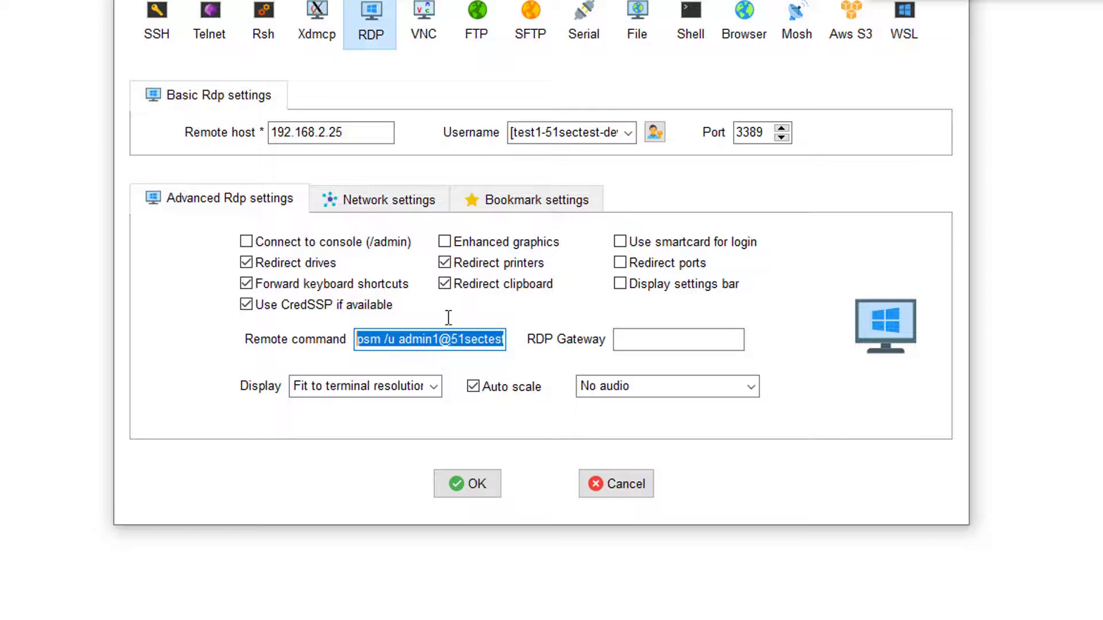
{"action": "left_click", "coordinate": [655, 133]}
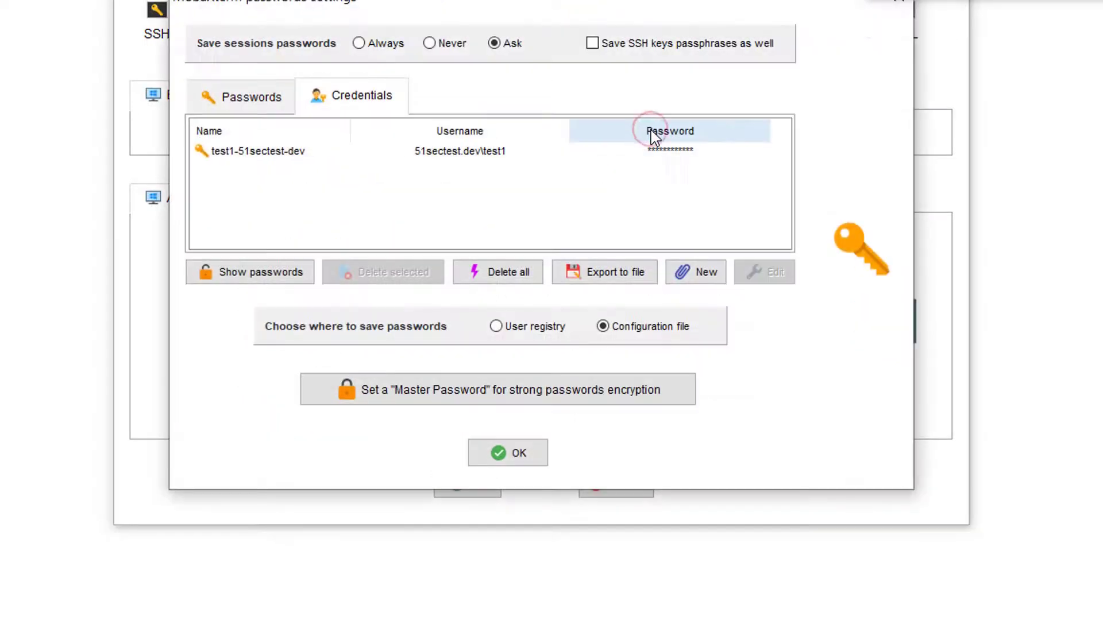
{"action": "left_click", "coordinate": [307, 158]}
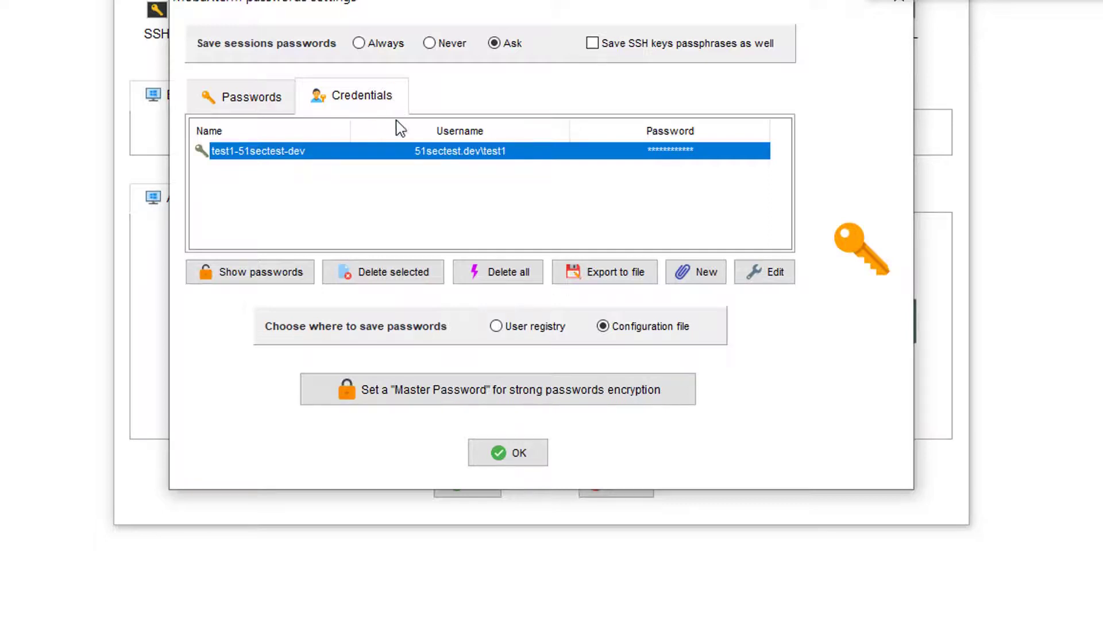
{"action": "left_click", "coordinate": [777, 278]}
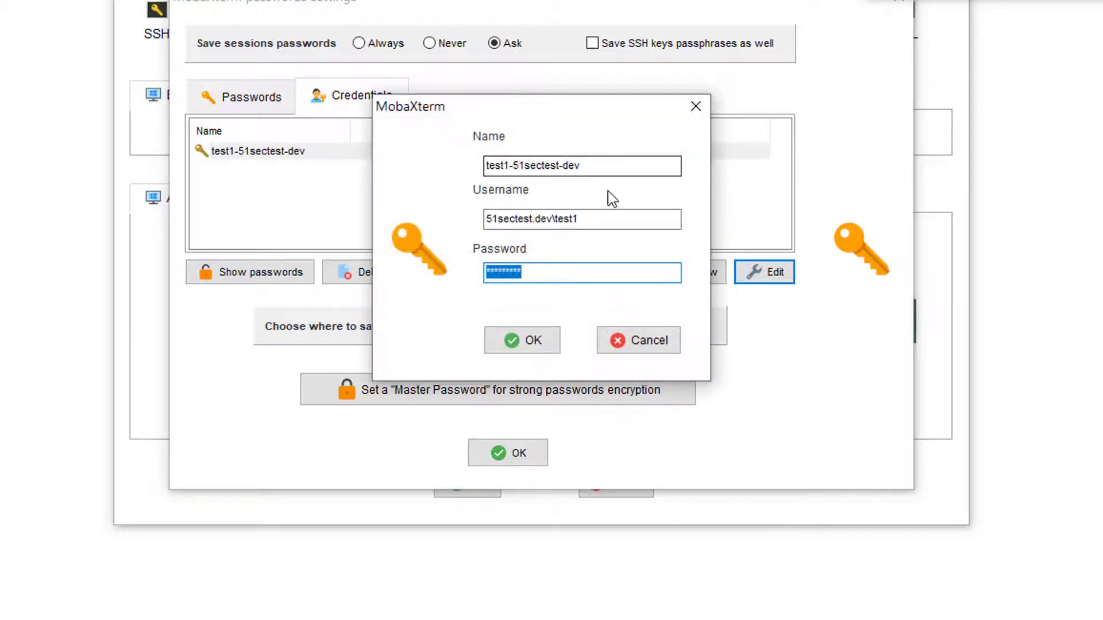
{"action": "left_click_drag", "start_coordinate": [608, 219], "coordinate": [461, 213]}
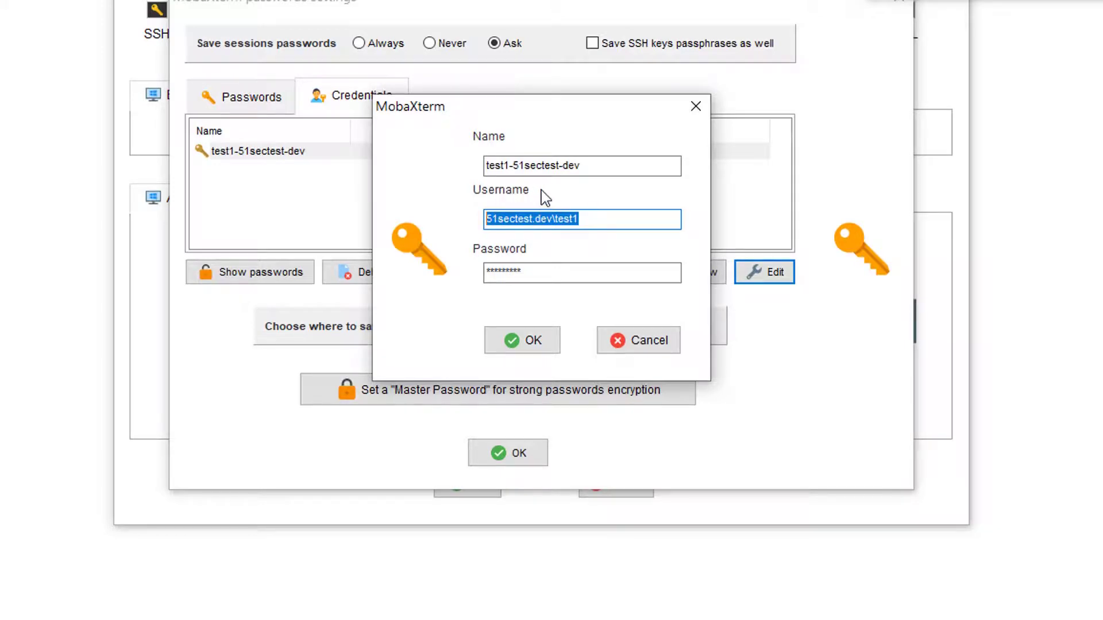
{"action": "left_click", "coordinate": [603, 222]}
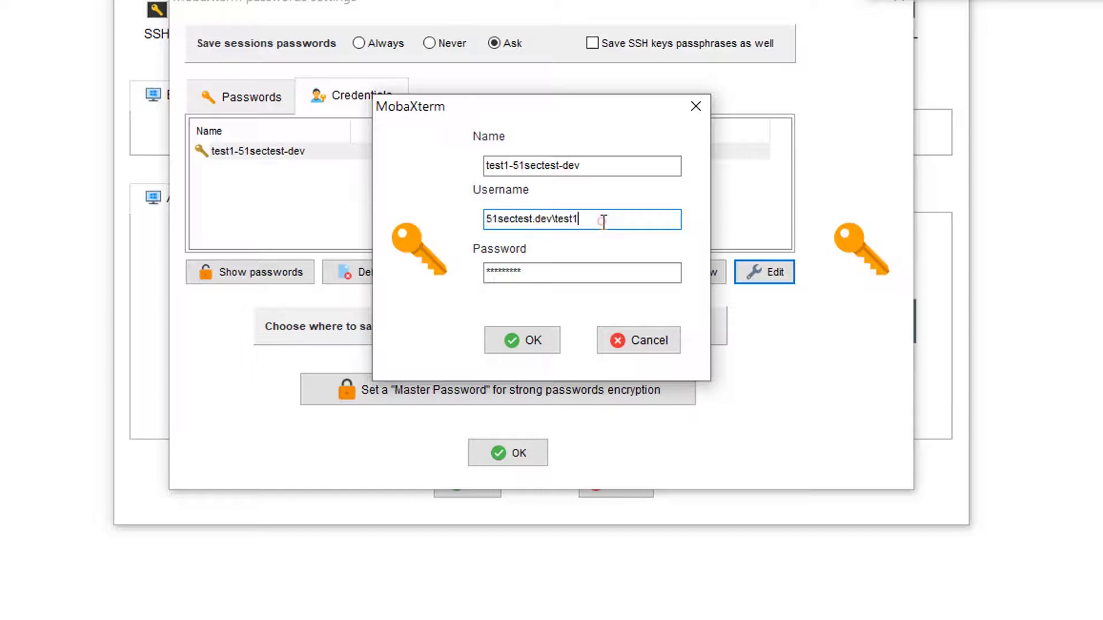
{"action": "left_click_drag", "start_coordinate": [552, 220], "coordinate": [484, 221]}
{"action": "left_click_drag", "start_coordinate": [552, 220], "coordinate": [598, 216]}
{"action": "left_click", "coordinate": [580, 221]}
{"action": "left_click", "coordinate": [582, 222]}
{"action": "left_click_drag", "start_coordinate": [489, 217], "coordinate": [510, 220]}
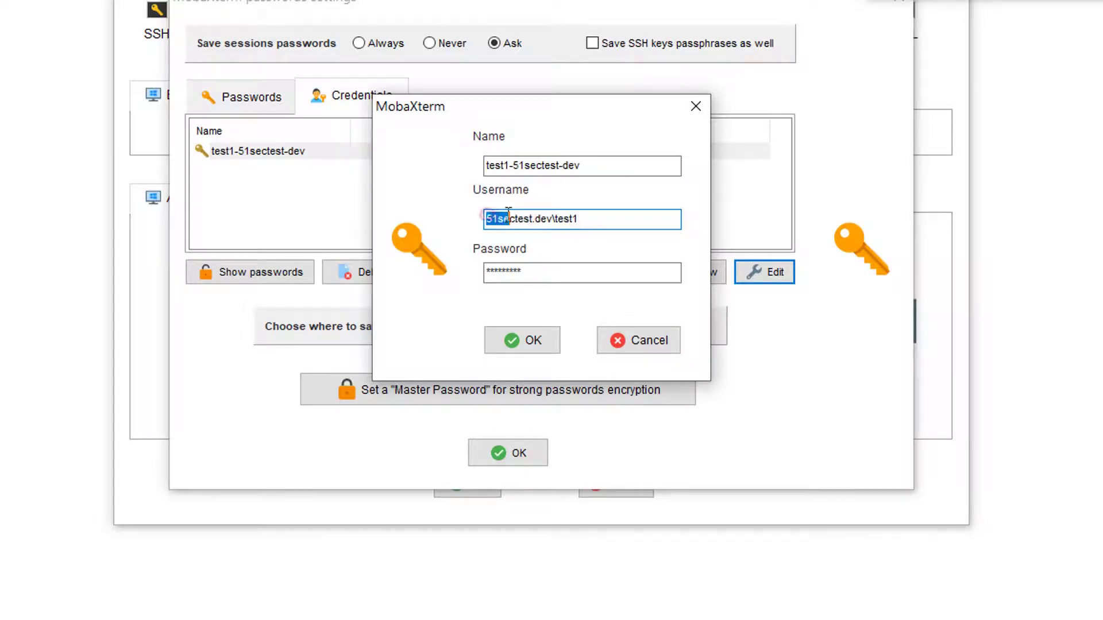
{"action": "left_click", "coordinate": [621, 222]}
{"action": "left_click", "coordinate": [533, 340]}
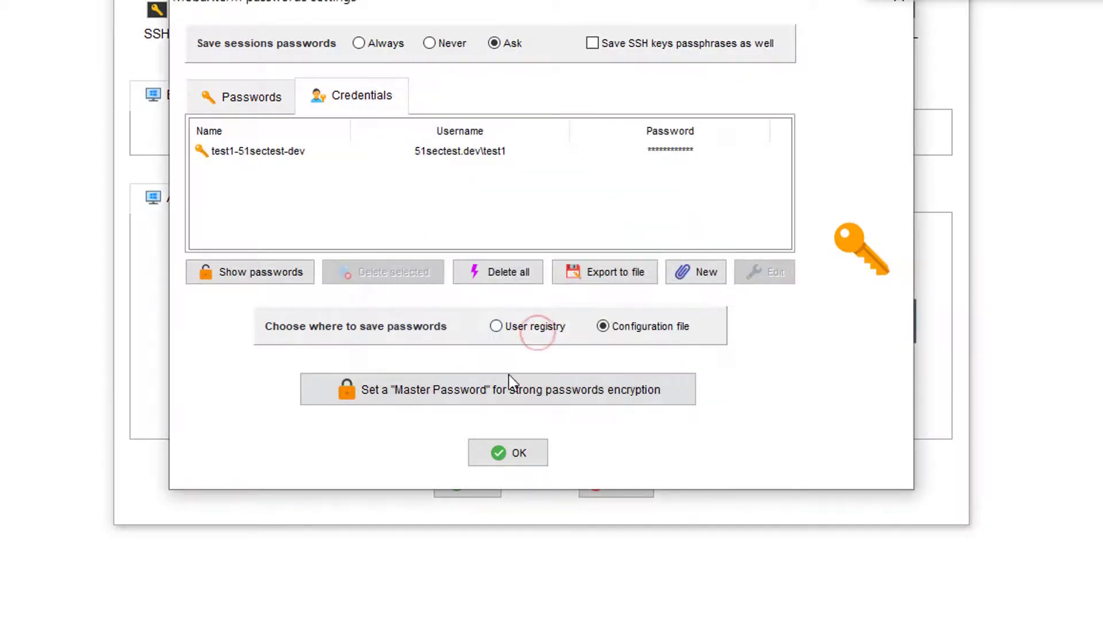
{"action": "left_click", "coordinate": [505, 455]}
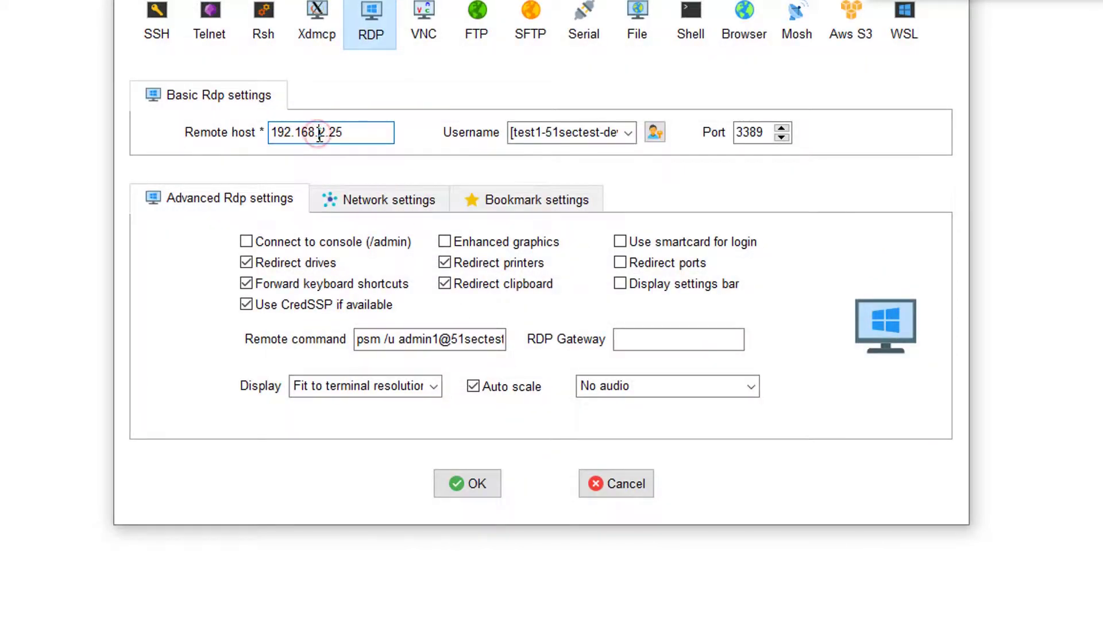
Save the 192.168.2.12 session settings and execute the RDP connection
{"action": "left_click", "coordinate": [427, 339]}
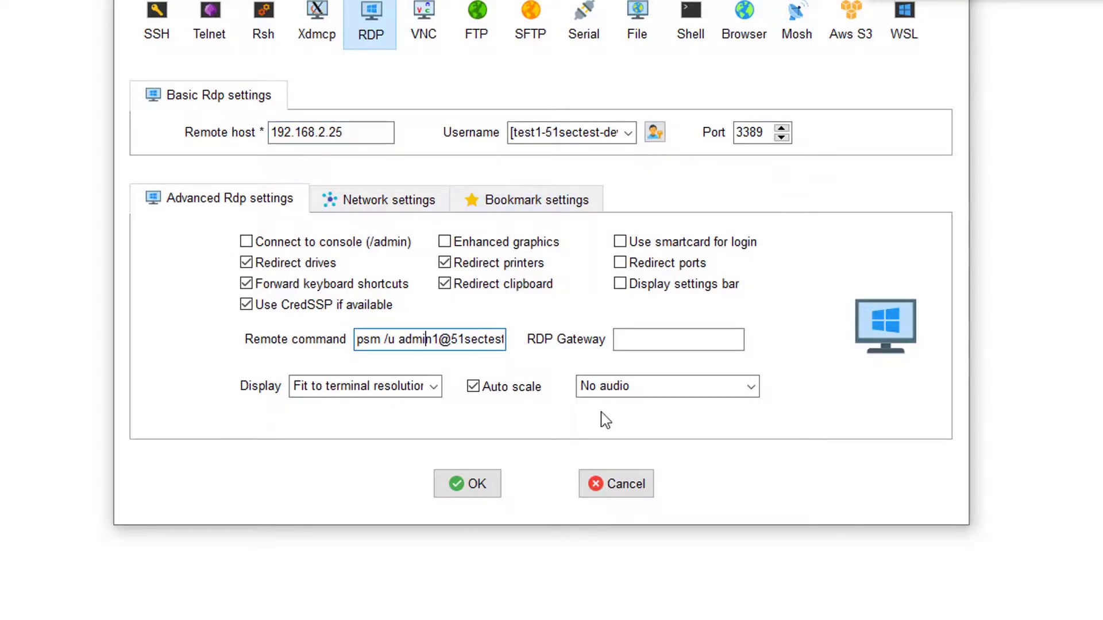
{"action": "left_click", "coordinate": [466, 484]}
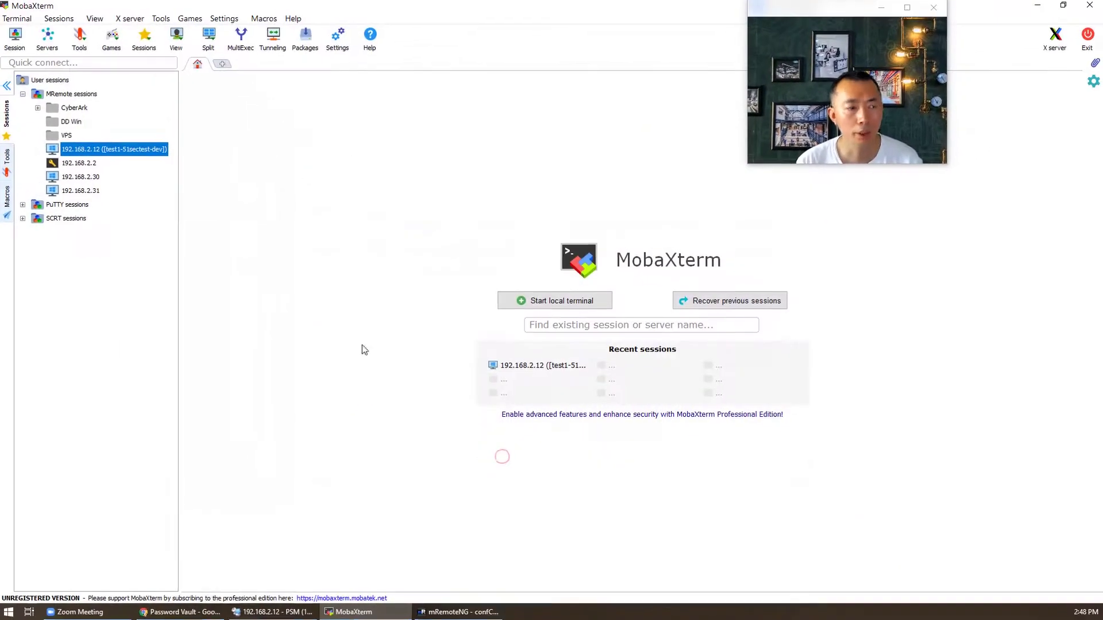
{"action": "right_click", "coordinate": [127, 153]}
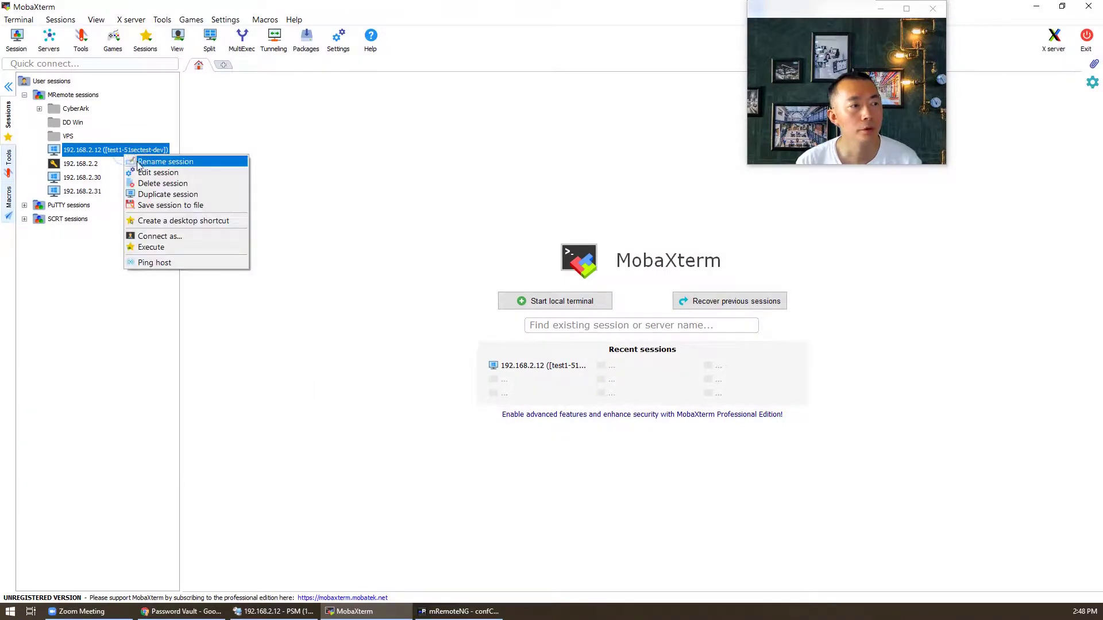
{"action": "left_click", "coordinate": [158, 247]}
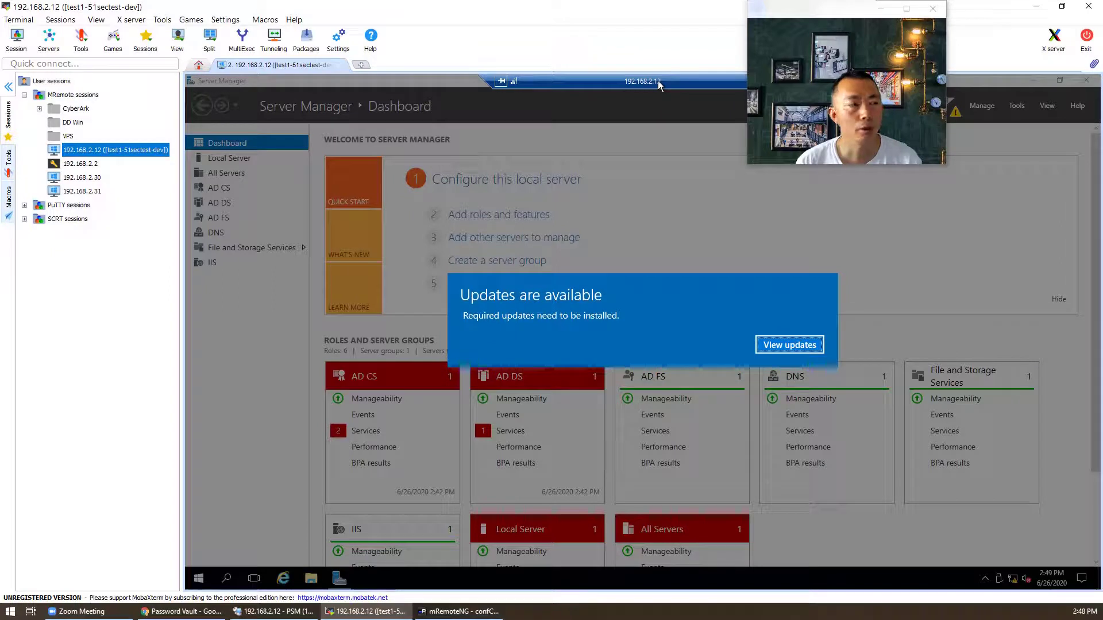
Switch to mRemoteNG, view the PVWA/CPM .23 tab, then return to the PSM .25 session
{"action": "right_click", "coordinate": [151, 152]}
{"action": "key", "text": "Escape"}
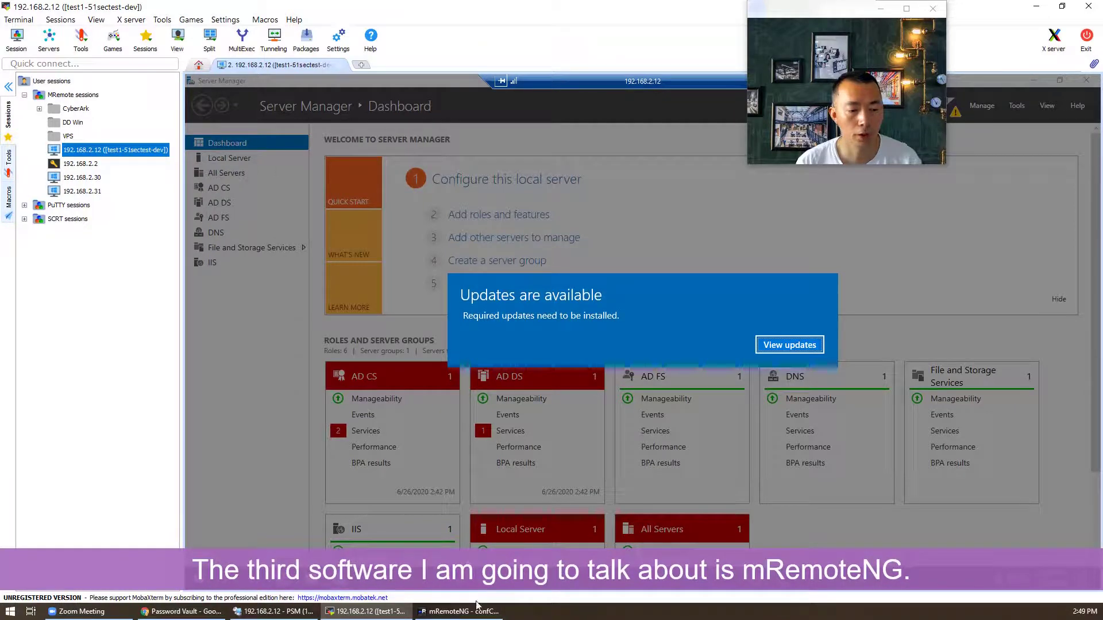
{"action": "mouse_move", "coordinate": [479, 614]}
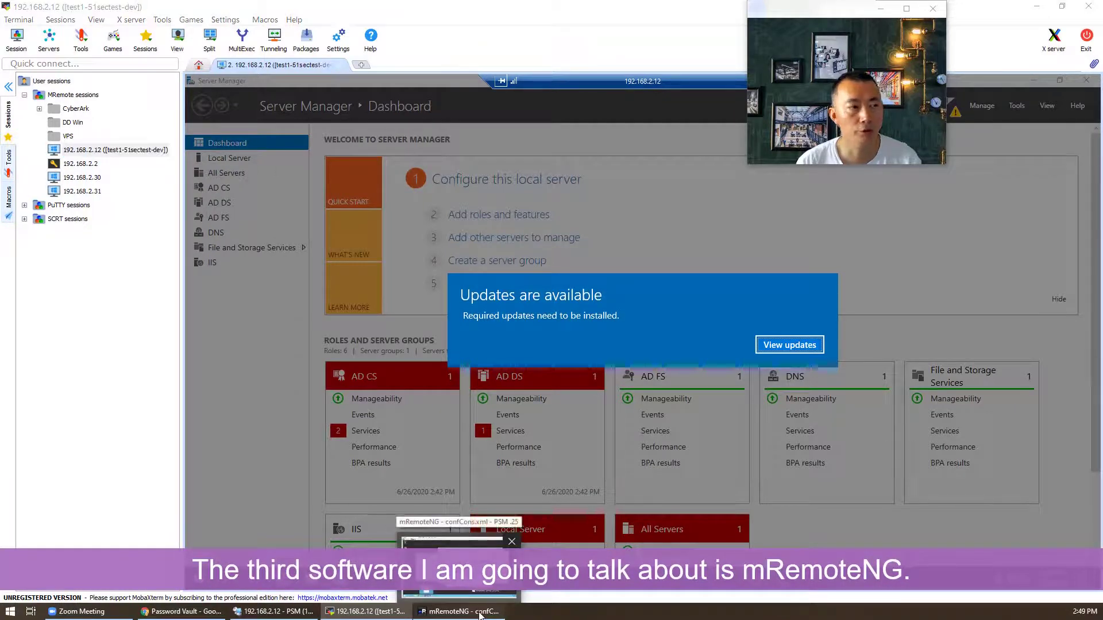
{"action": "left_click", "coordinate": [480, 613]}
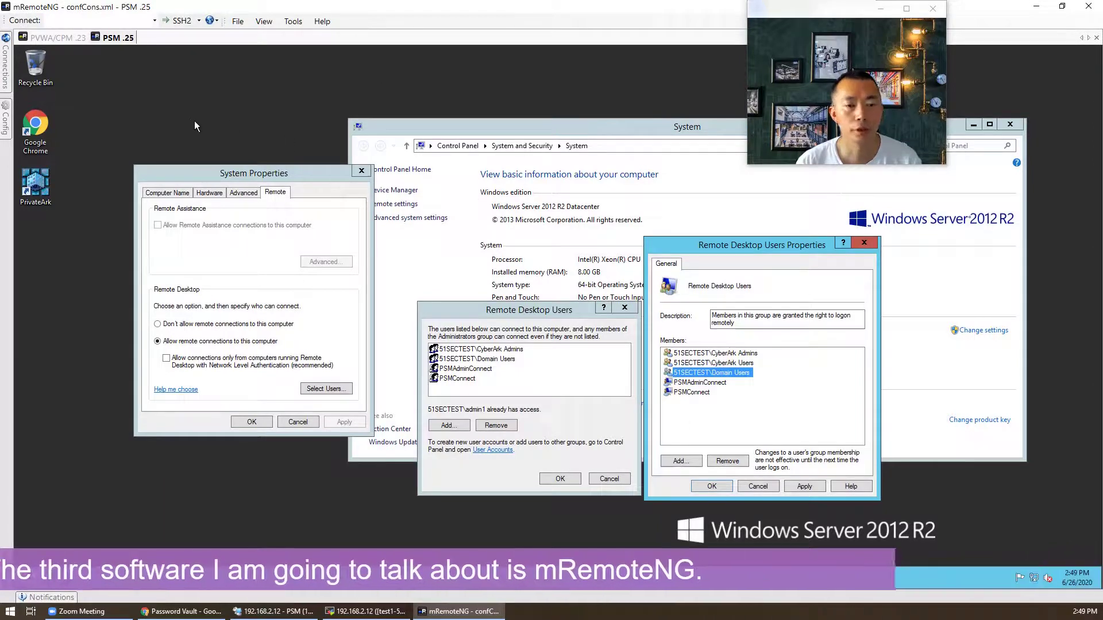
{"action": "left_click", "coordinate": [72, 39]}
{"action": "left_click", "coordinate": [121, 37]}
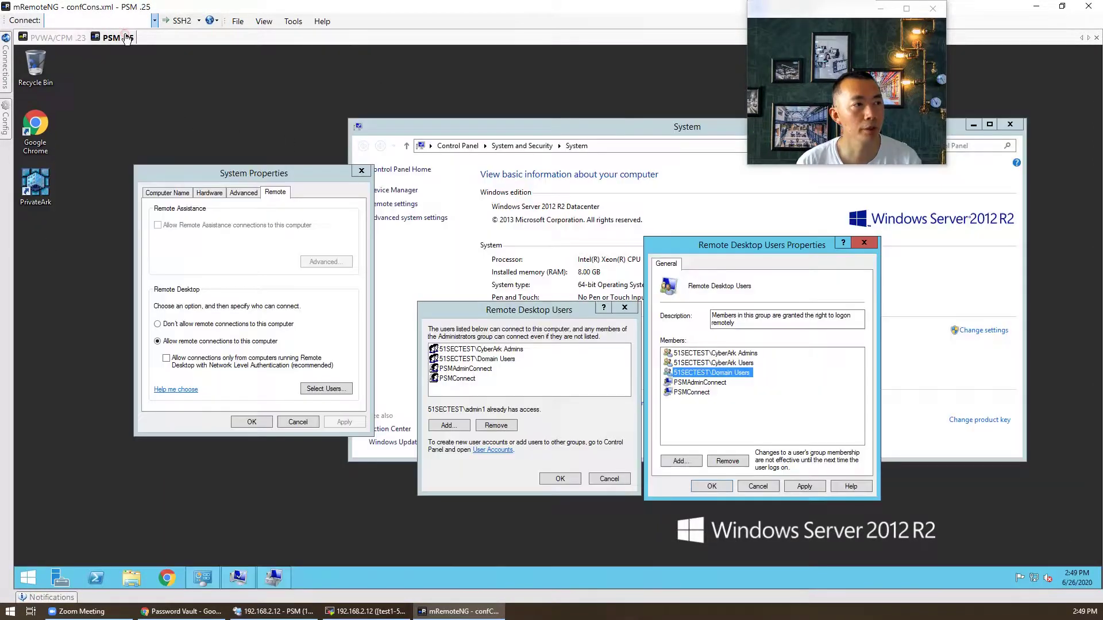
{"action": "mouse_move", "coordinate": [7, 67]}
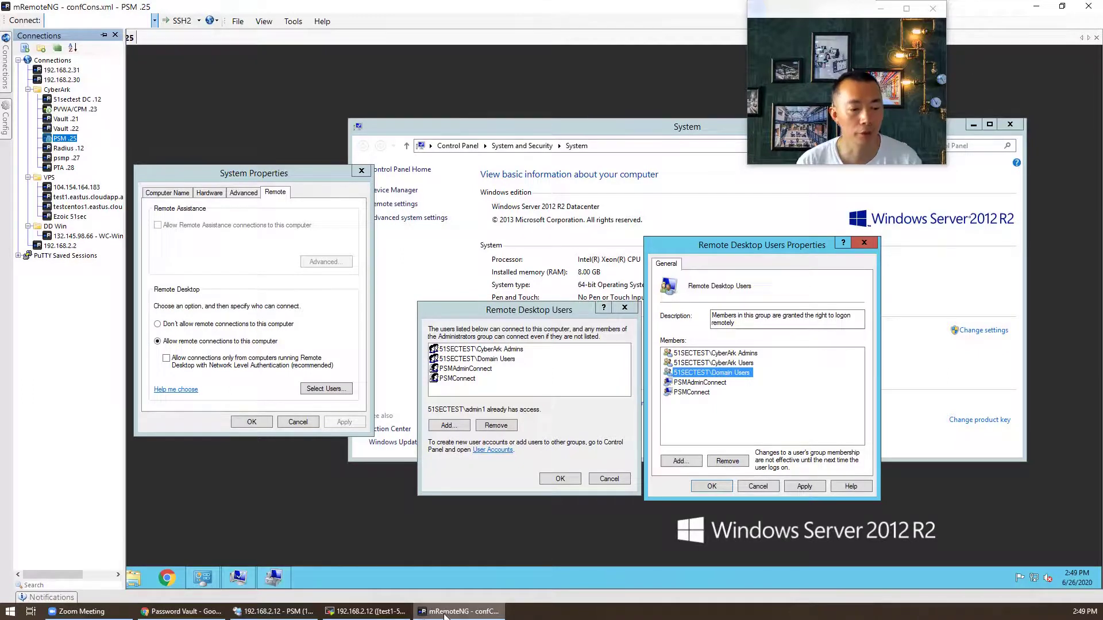
{"action": "mouse_move", "coordinate": [379, 614]}
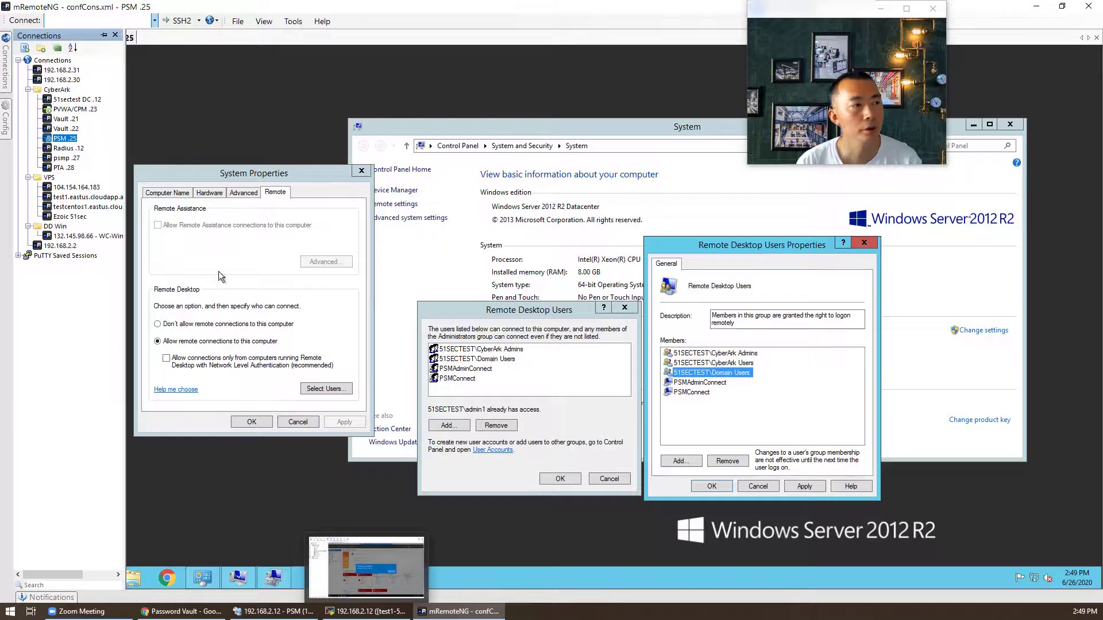
{"action": "left_click", "coordinate": [4, 128]}
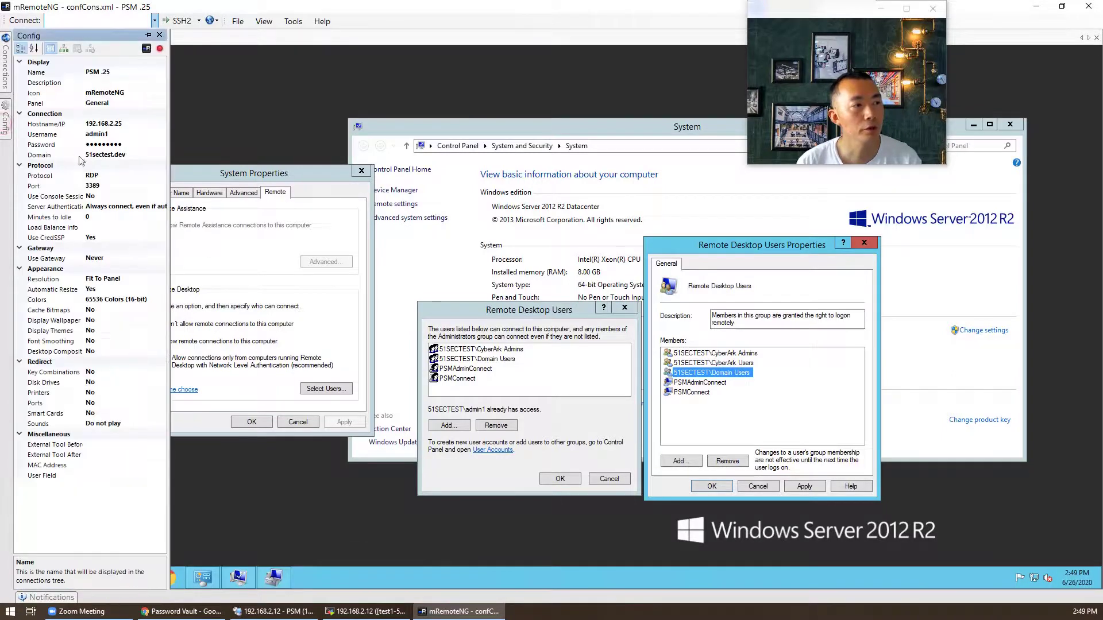